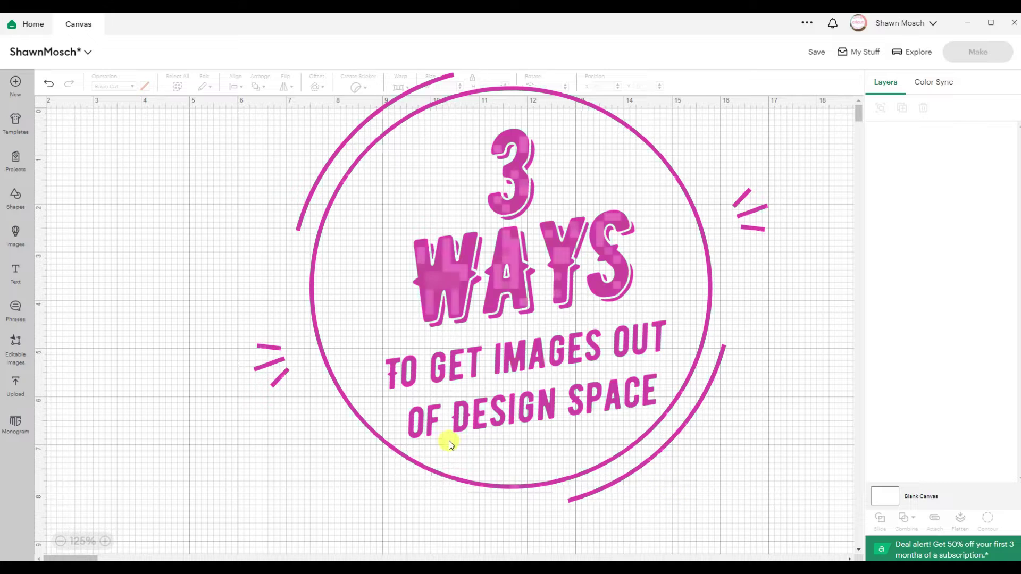
Step: Upload the pink bokeh background JPG from the Backgrounds folder
click(16, 386)
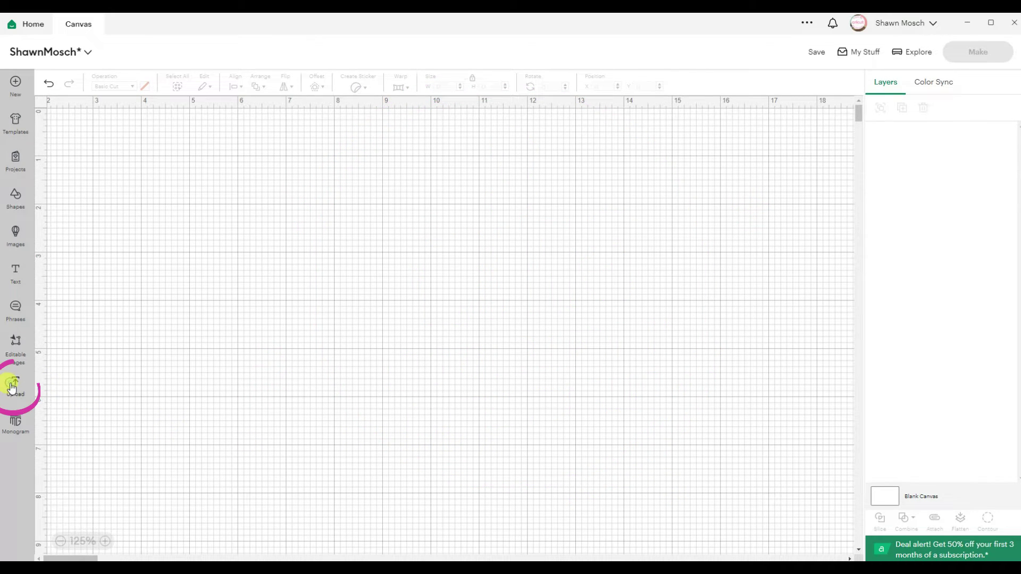
click(90, 223)
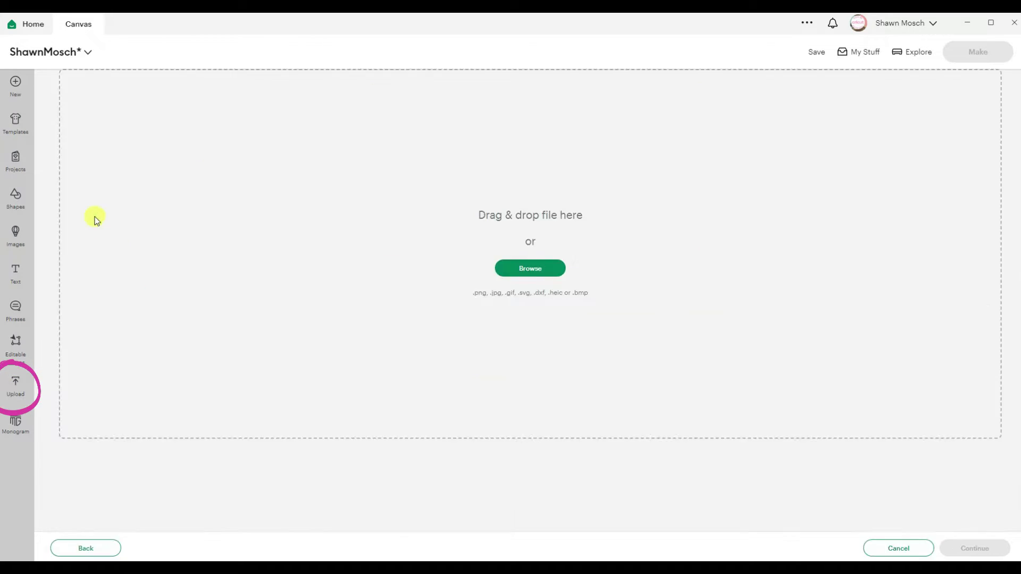
click(507, 271)
click(40, 289)
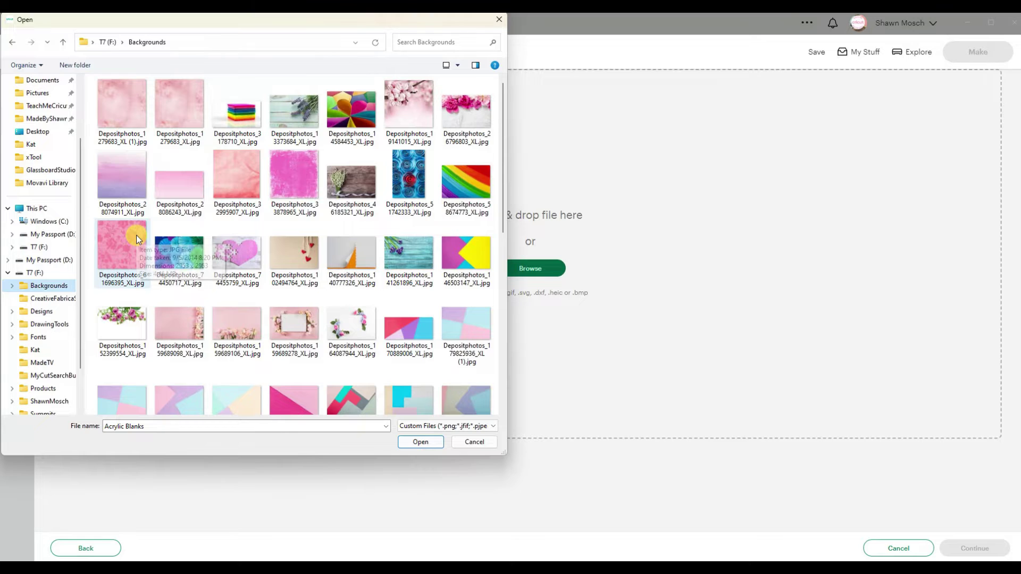
scroll(136, 235, down, 3)
double_click(295, 287)
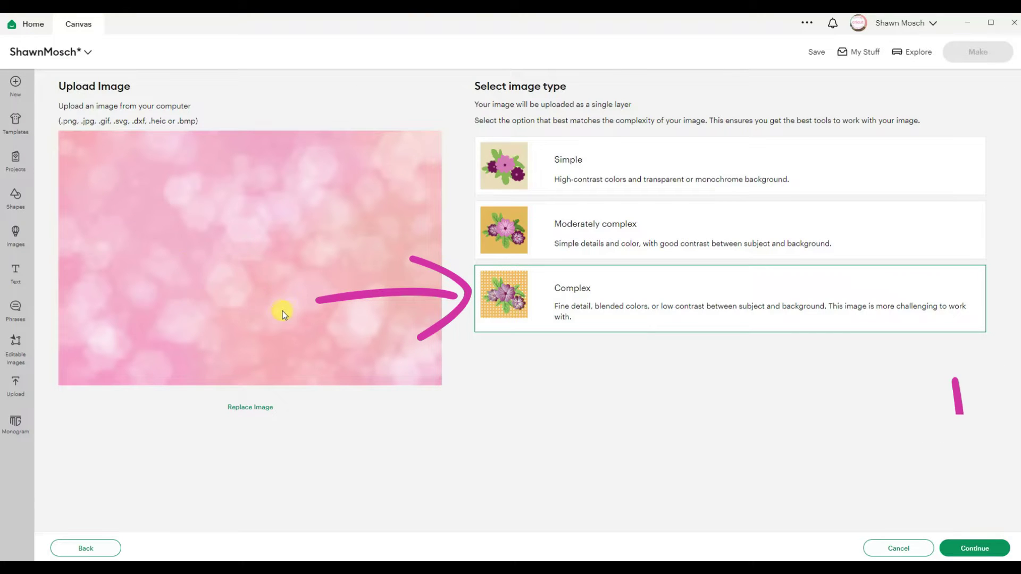
Step: Keep it as a complex, full image, mark it Print Then Cut, and add it to the canvas
click(977, 550)
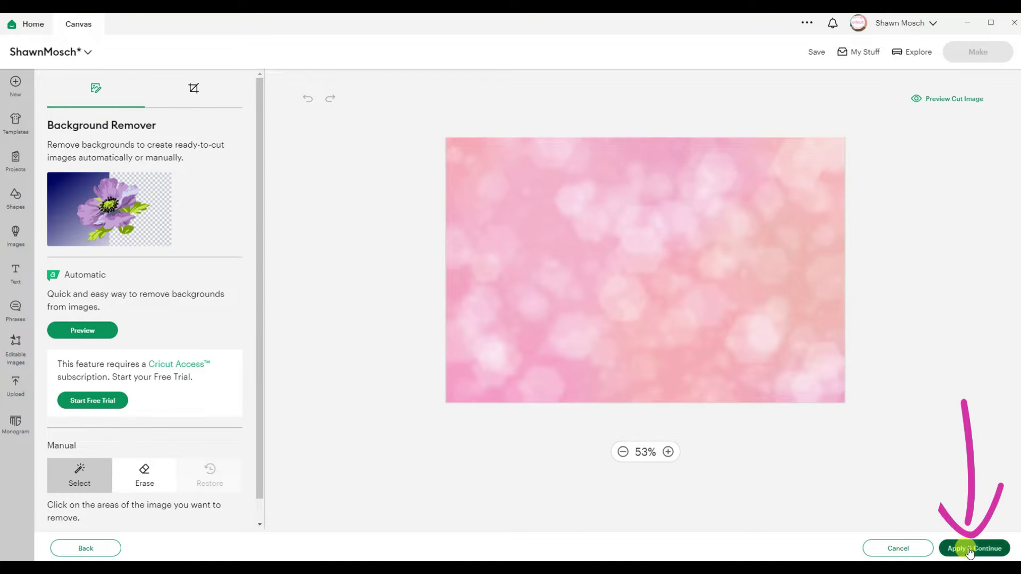
click(969, 550)
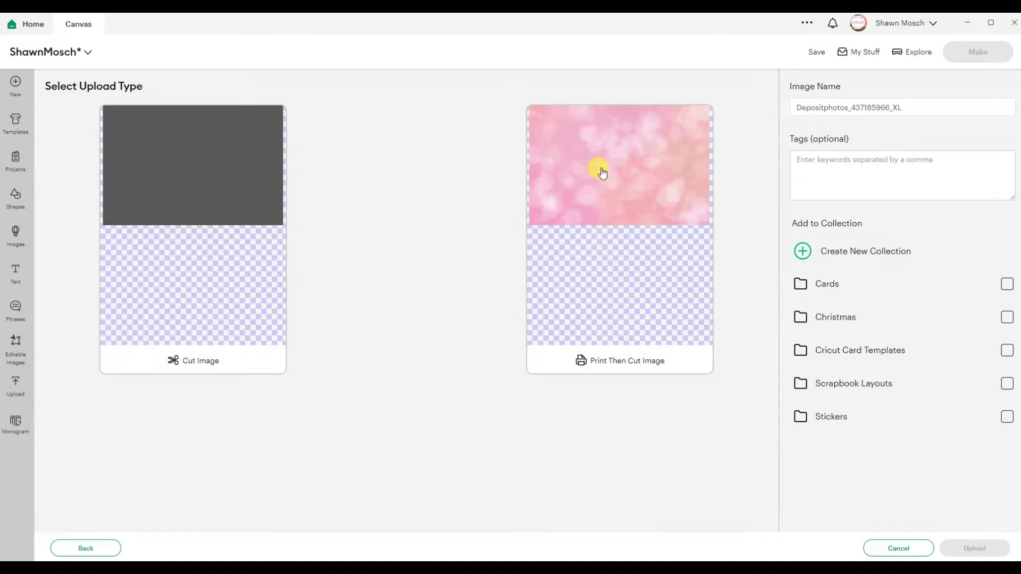
click(598, 166)
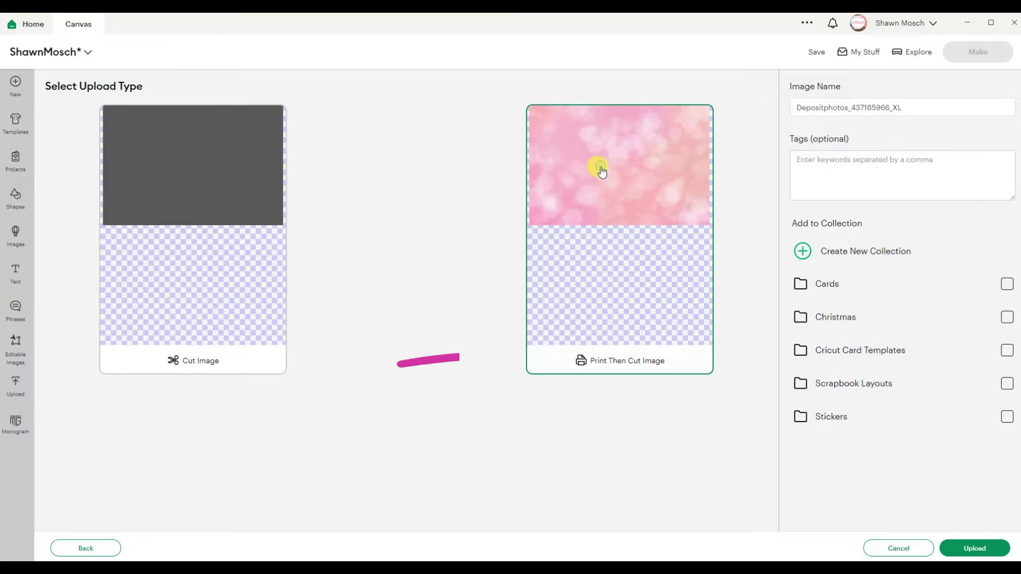
click(974, 548)
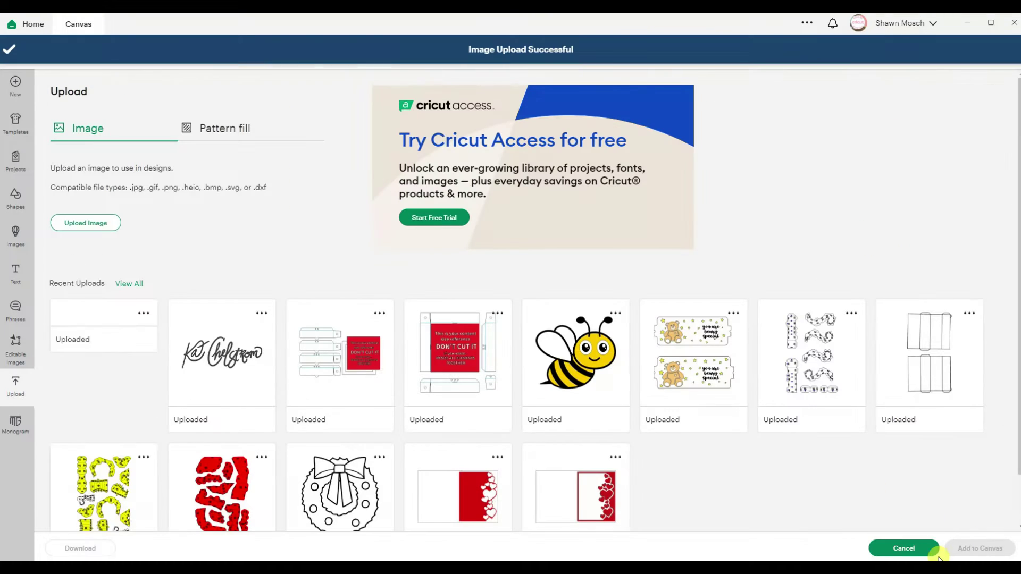
click(959, 550)
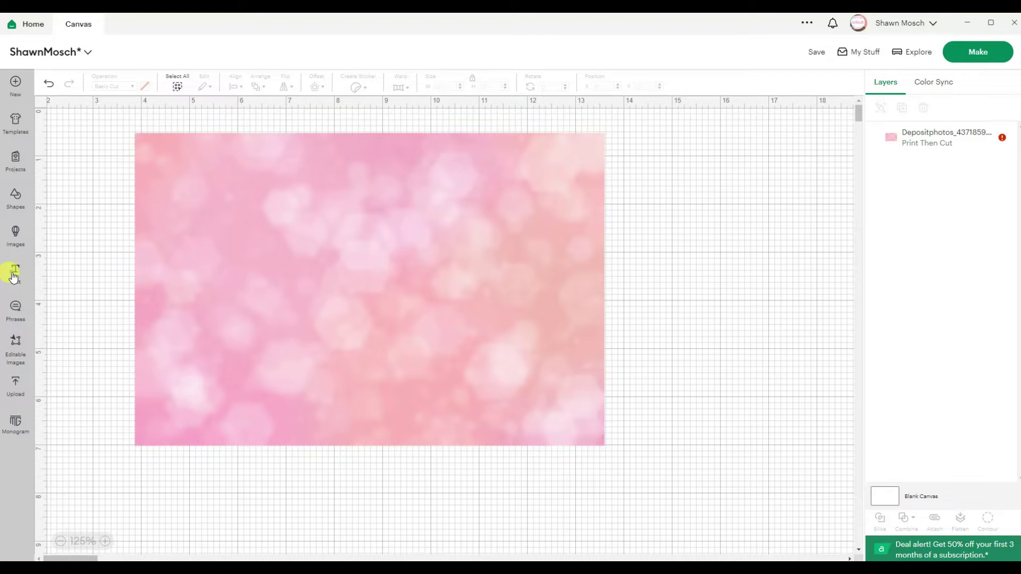
Step: Add a text box with the person's name and move it onto the photo
click(15, 274)
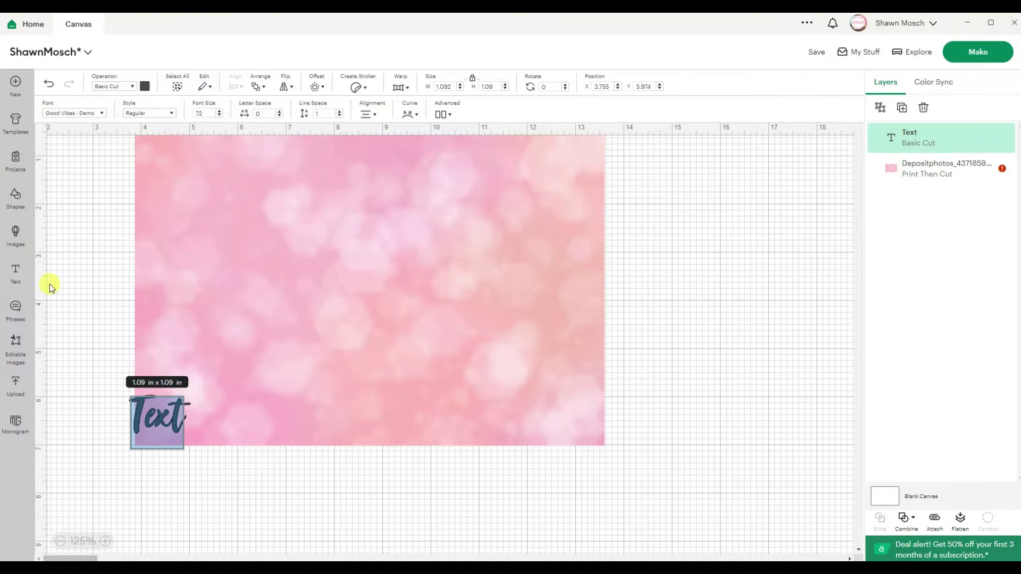
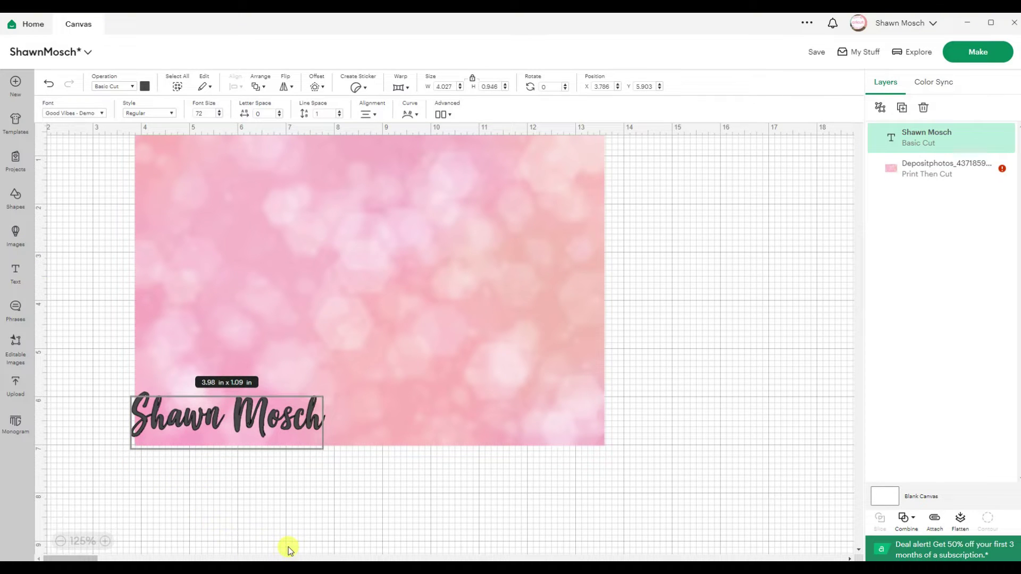
click(287, 549)
drag(300, 412, 456, 299)
Step: Slice the name out of the photo at 100% zoom, then delete the leftover background piece
click(60, 541)
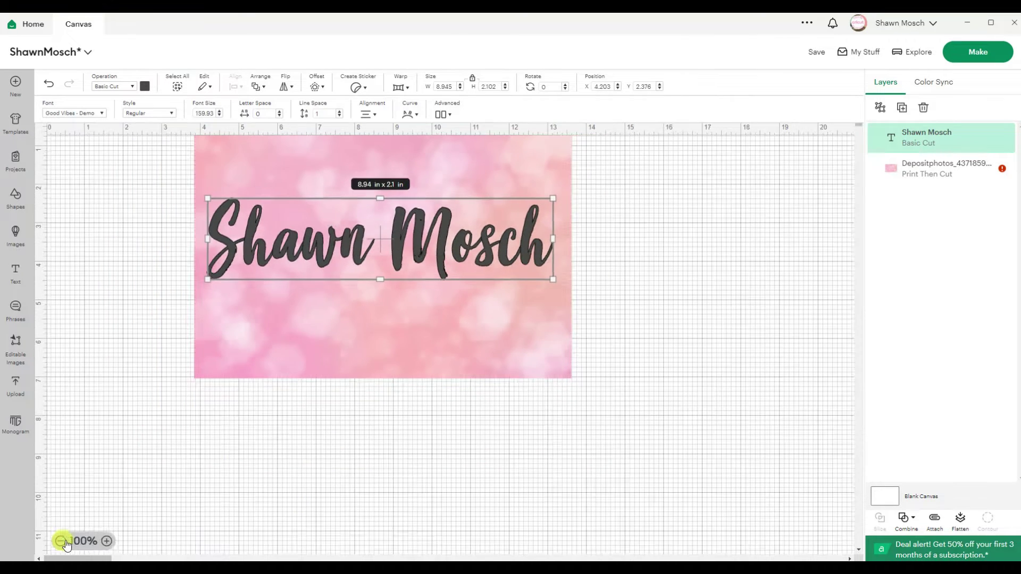
click(154, 136)
click(177, 87)
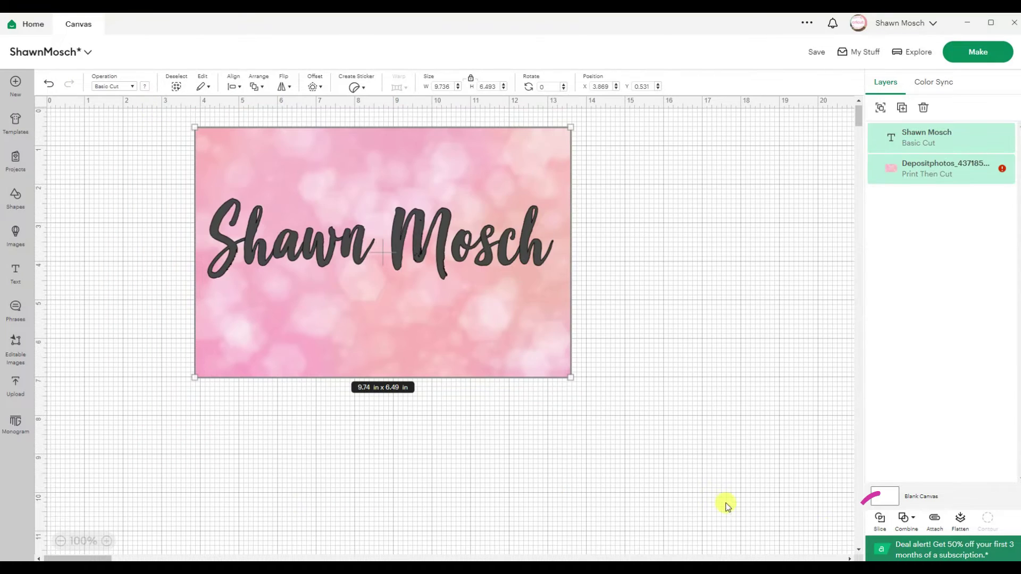
click(880, 524)
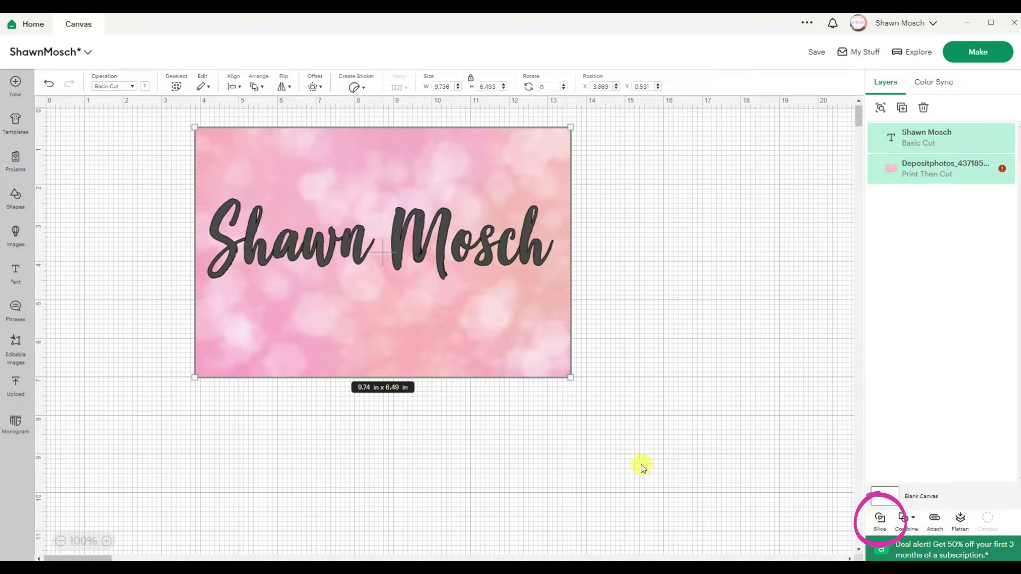
drag(292, 324, 534, 477)
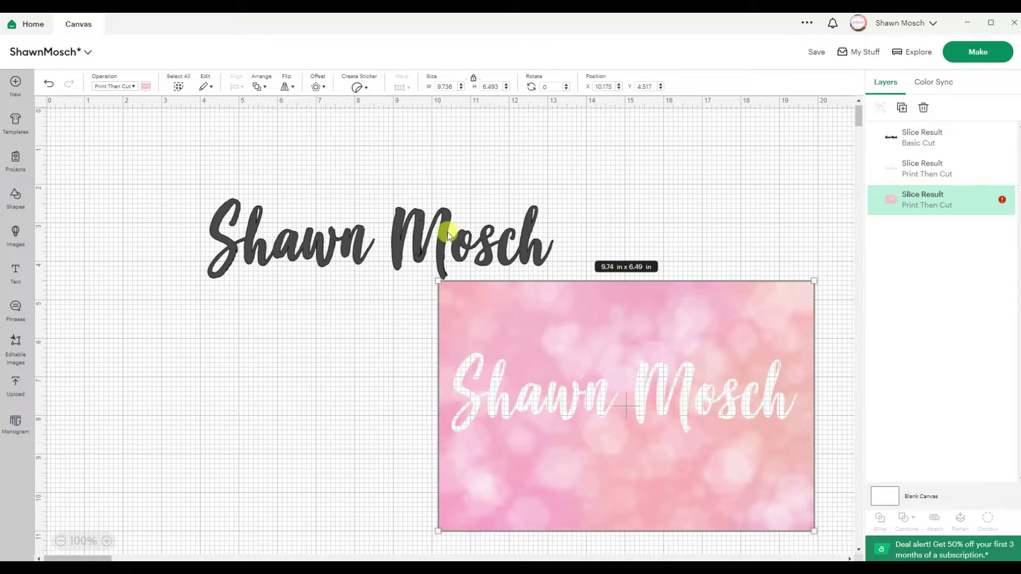
drag(440, 234, 399, 429)
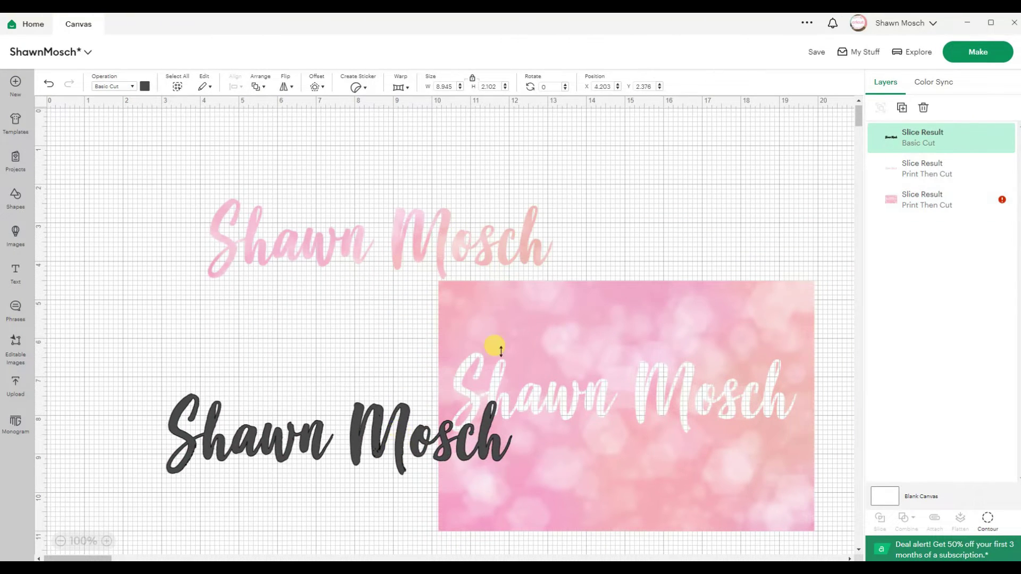
drag(538, 331, 533, 360)
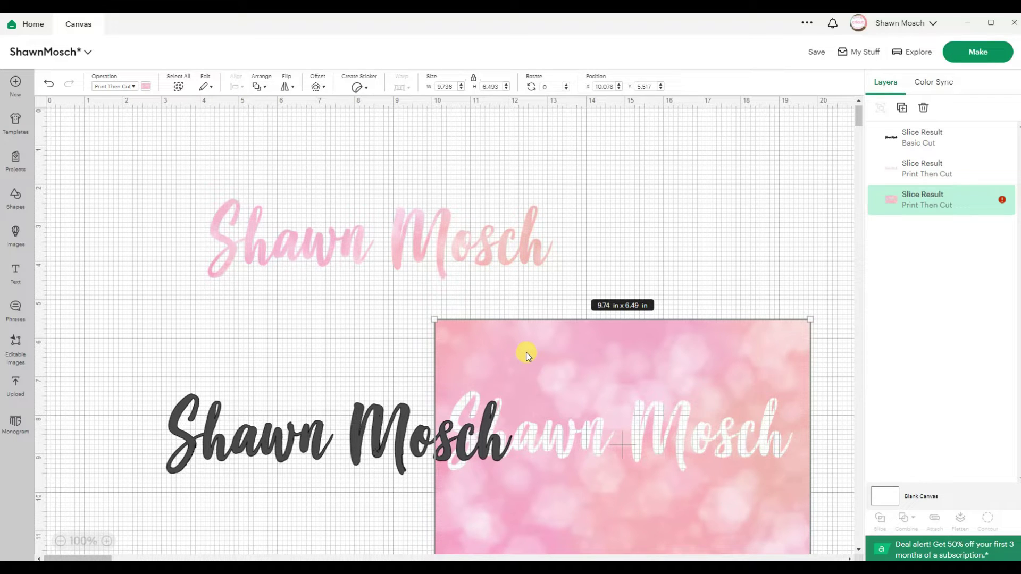
key(Delete)
Step: Move the dark name below the pink one and make it a Print Then Cut layer
drag(426, 425, 473, 345)
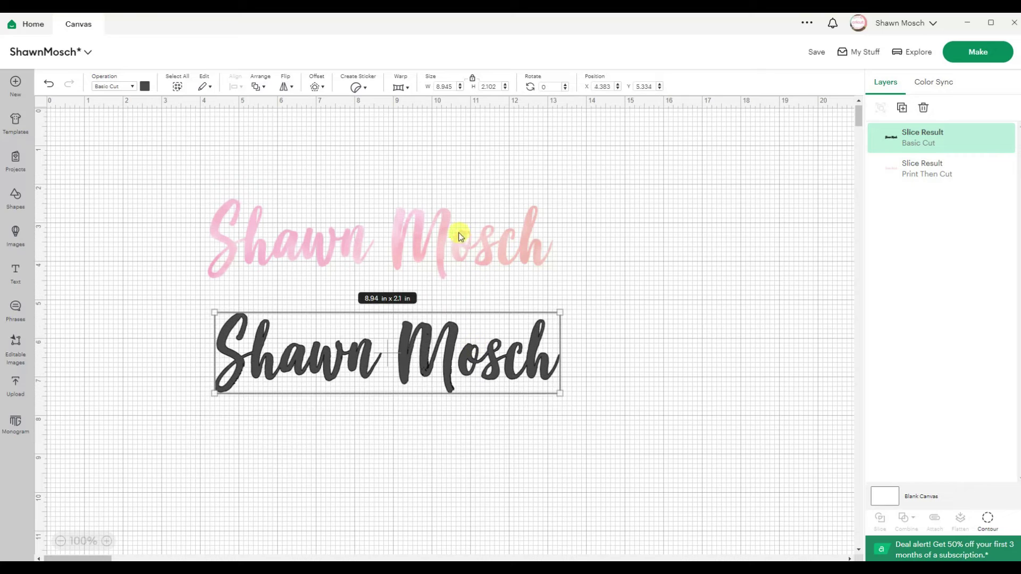
click(131, 87)
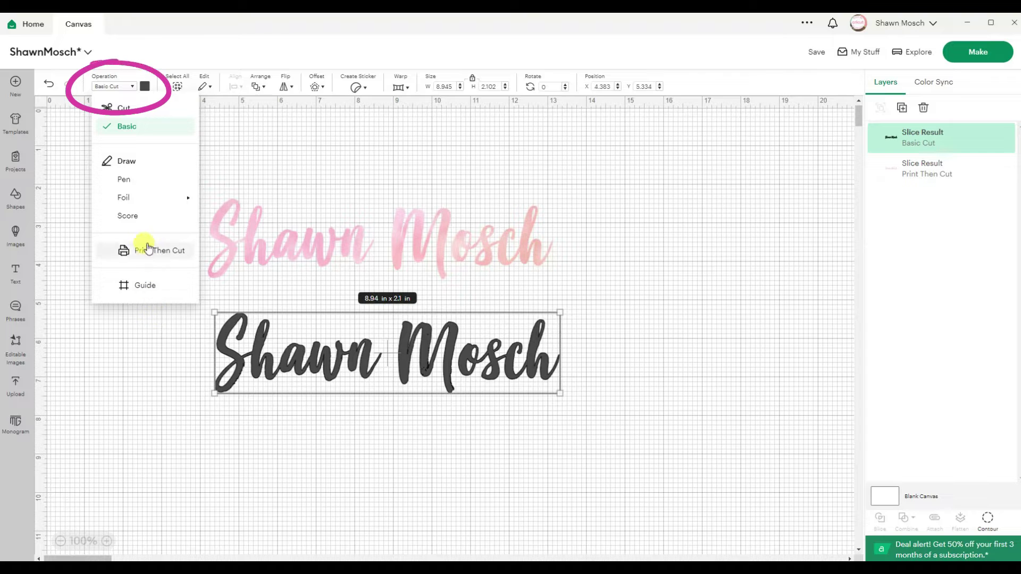
click(146, 250)
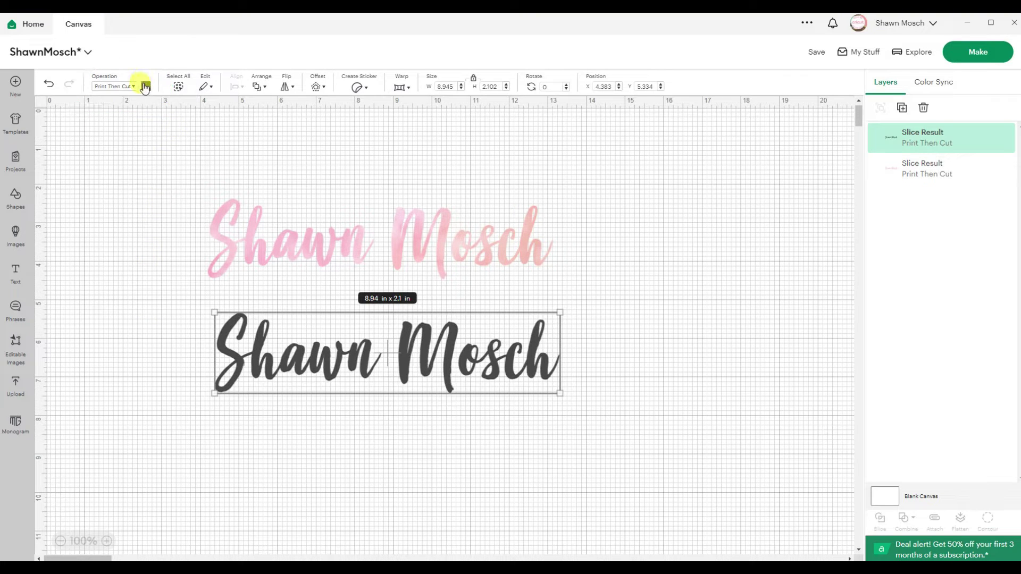
Step: Fill the dark name with the pink watercolor print pattern
click(145, 87)
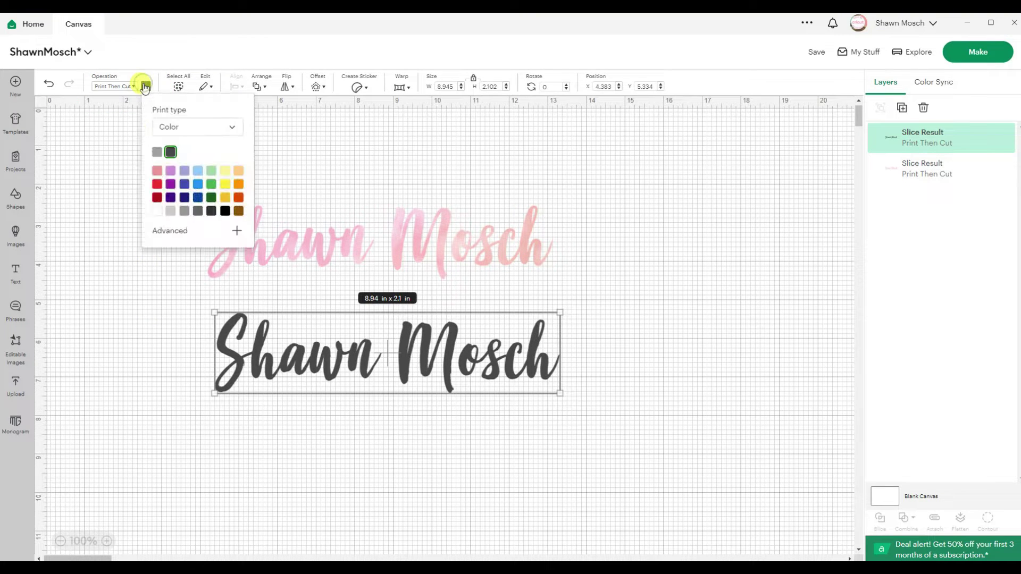
click(183, 128)
click(197, 174)
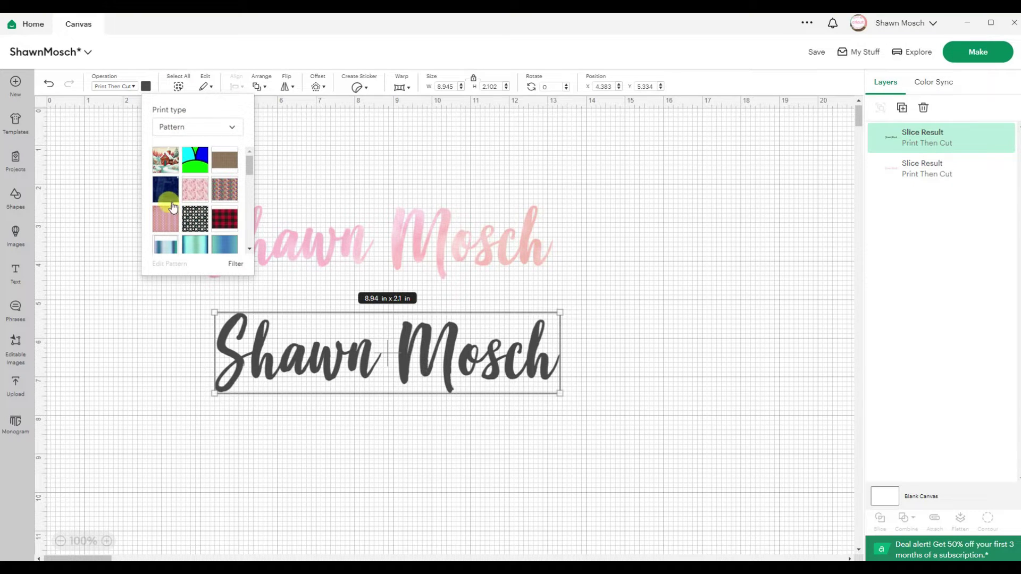
scroll(174, 191, down, 2)
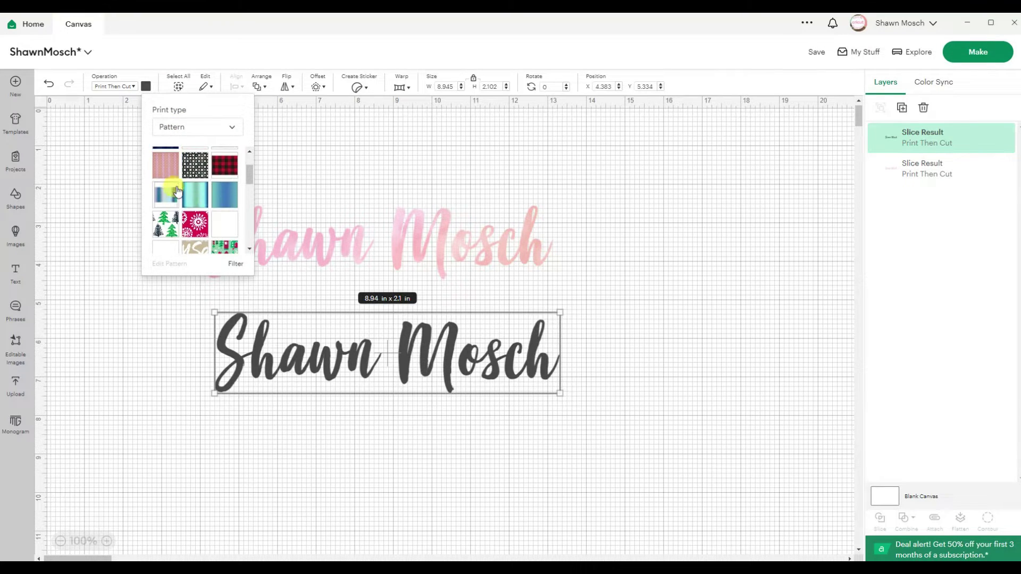
click(229, 203)
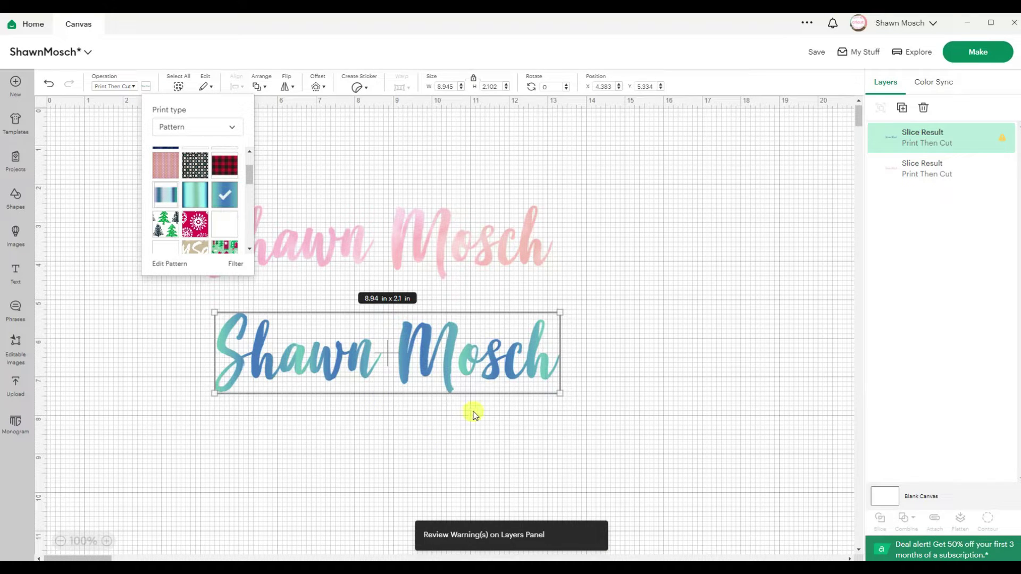
click(165, 165)
scroll(178, 189, down, 3)
scroll(177, 191, down, 4)
click(165, 203)
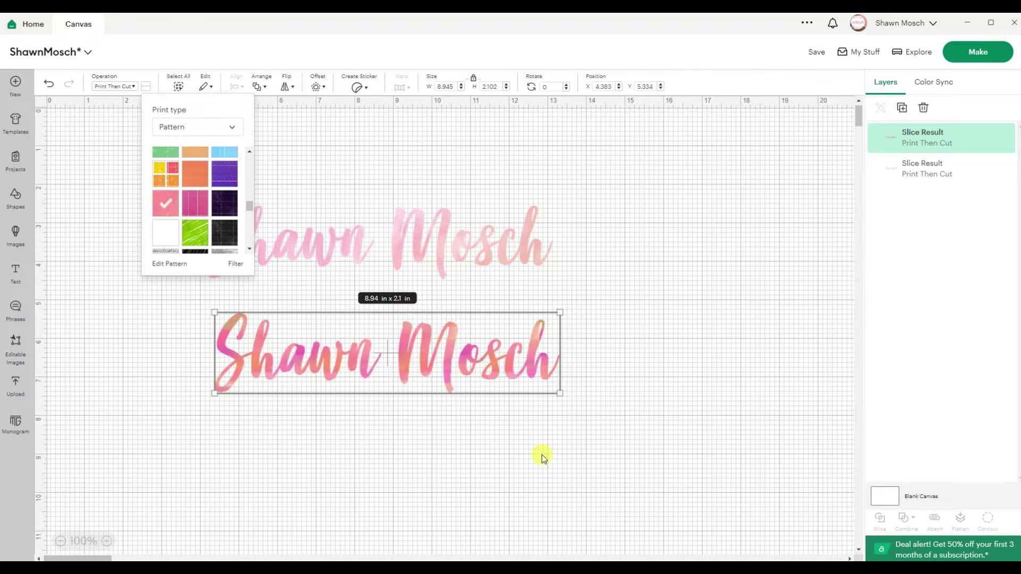
click(579, 458)
Step: Delete the upper pink sliced name and enlarge the patterned name across the canvas
click(513, 249)
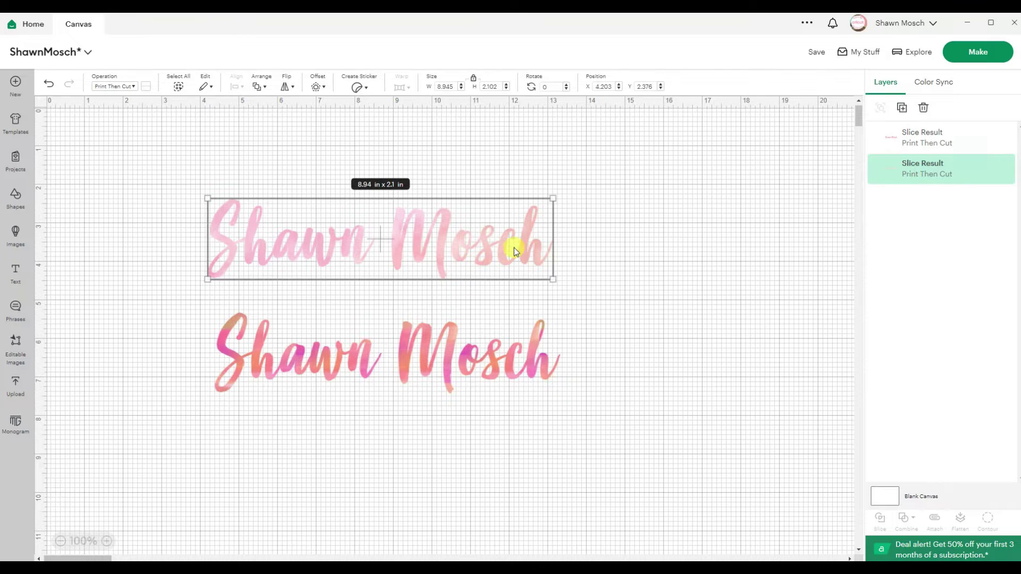
key(Delete)
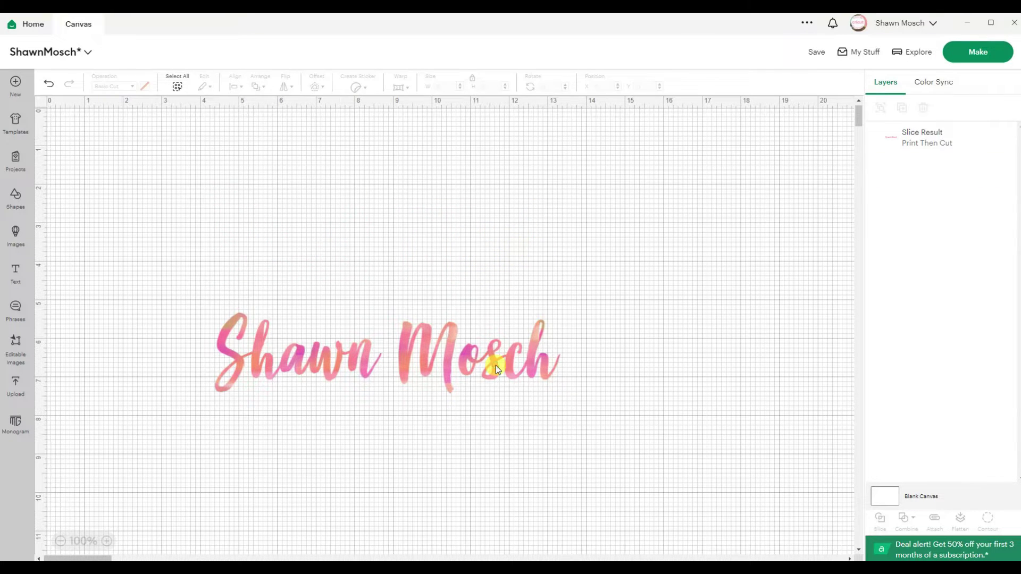
click(495, 365)
drag(561, 393, 574, 268)
click(579, 437)
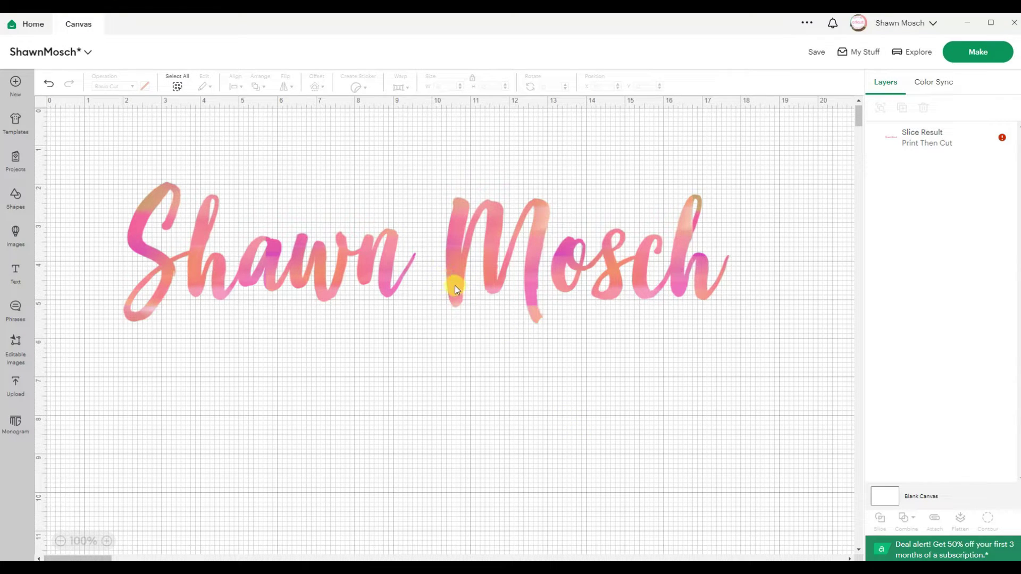
drag(455, 285, 458, 301)
click(426, 397)
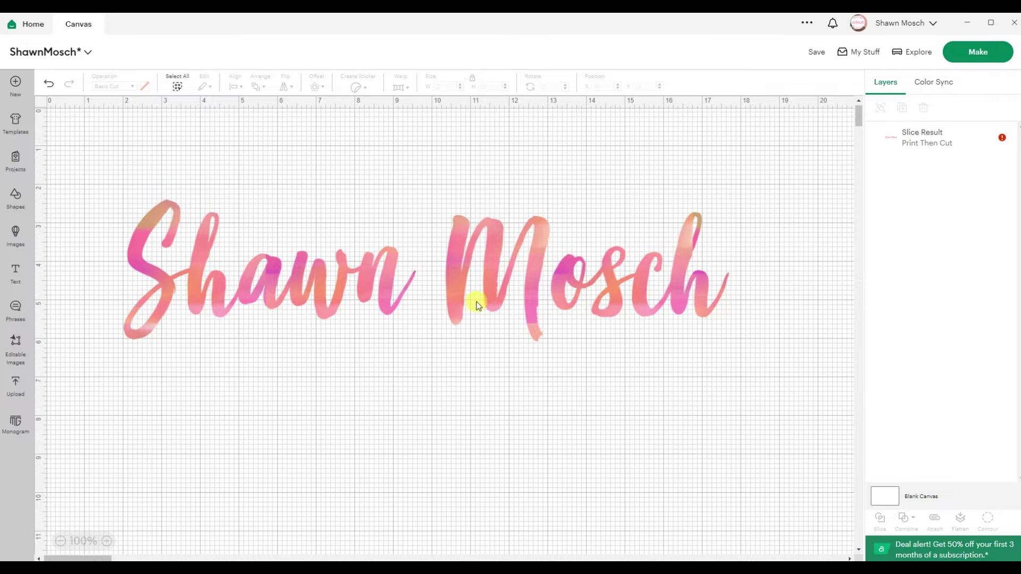
Step: Set the canvas grid to No Grid under Account Settings > Canvas
click(44, 104)
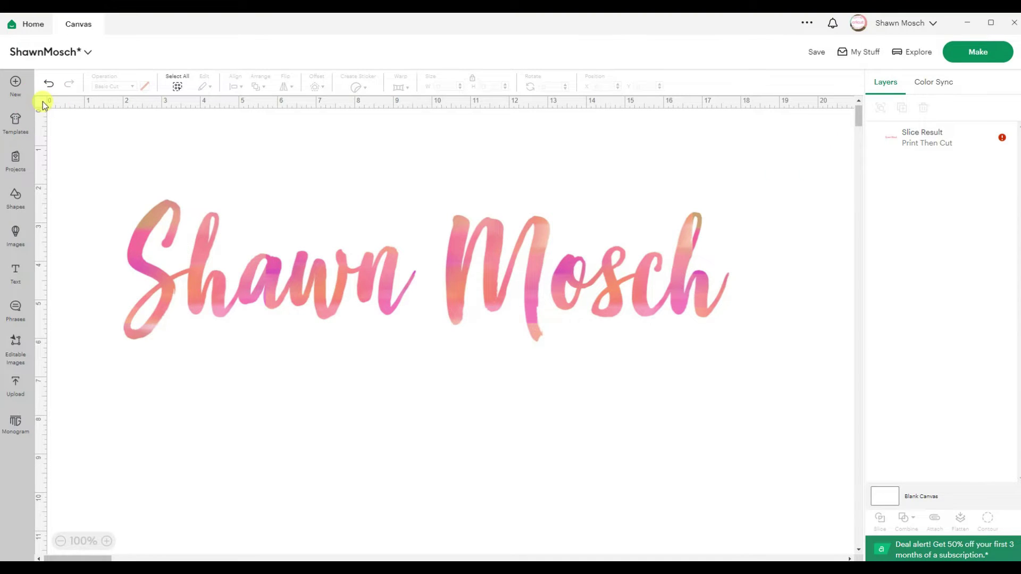
click(42, 102)
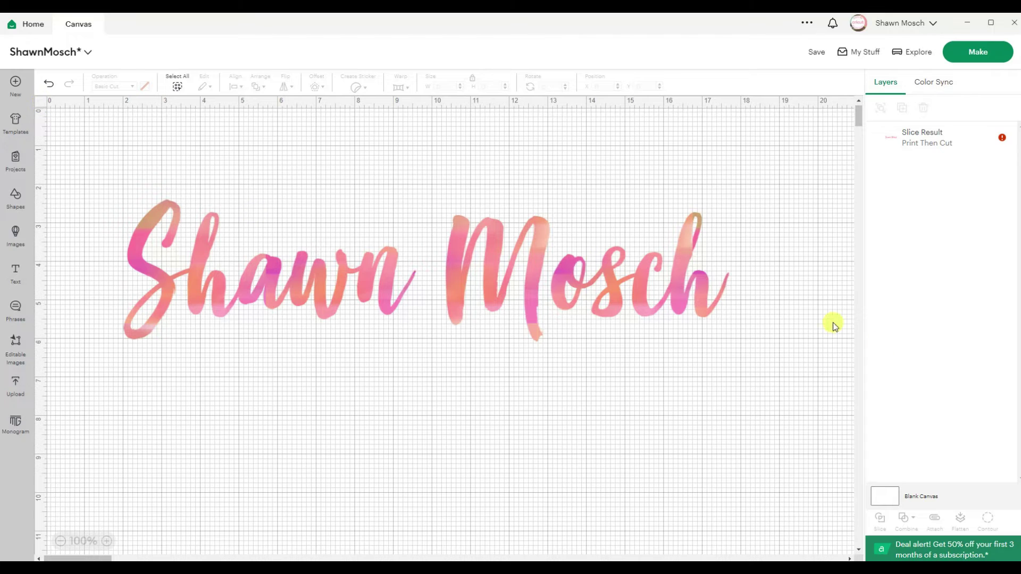
click(930, 24)
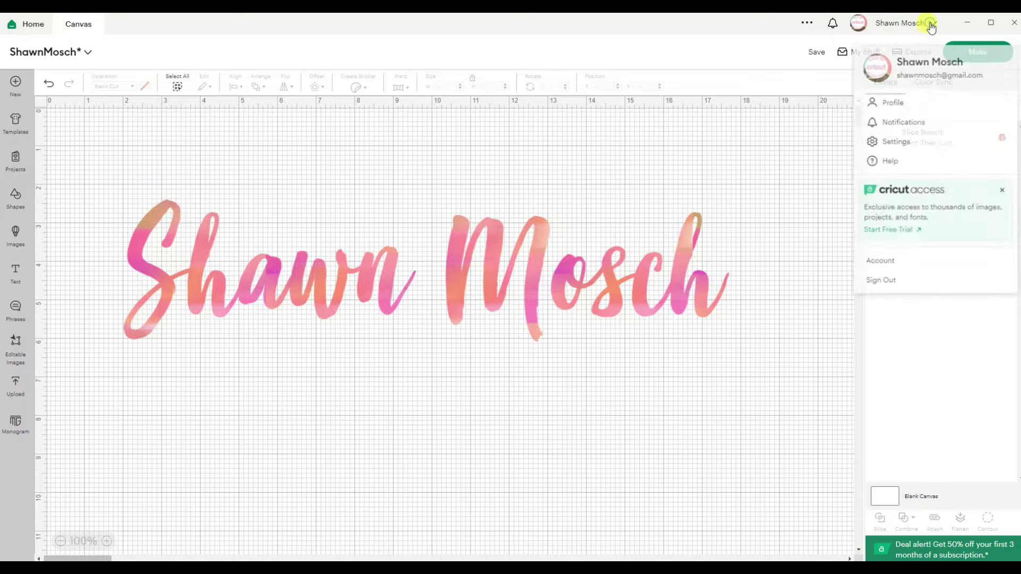
click(925, 141)
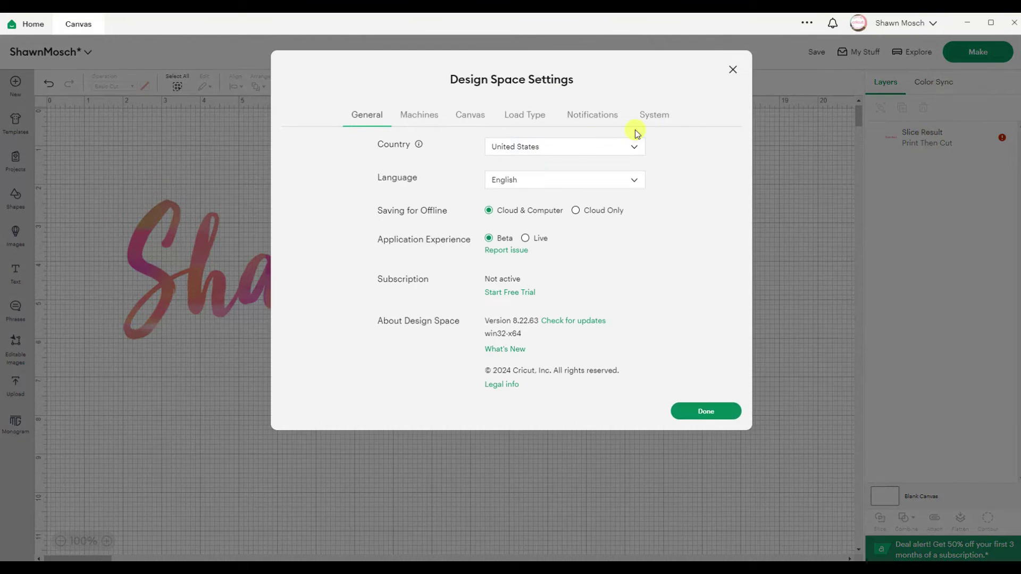
click(477, 119)
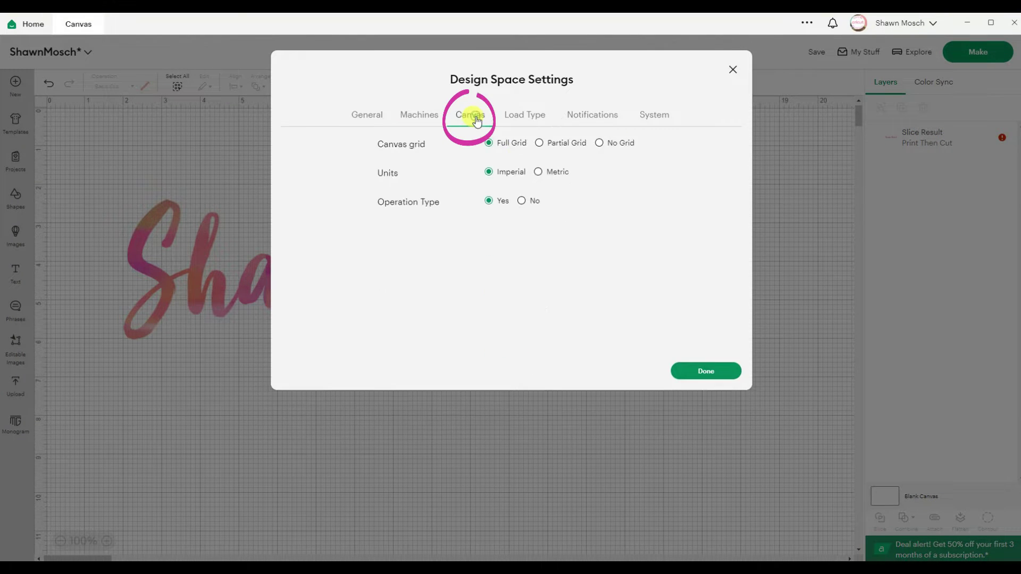
click(599, 144)
click(724, 375)
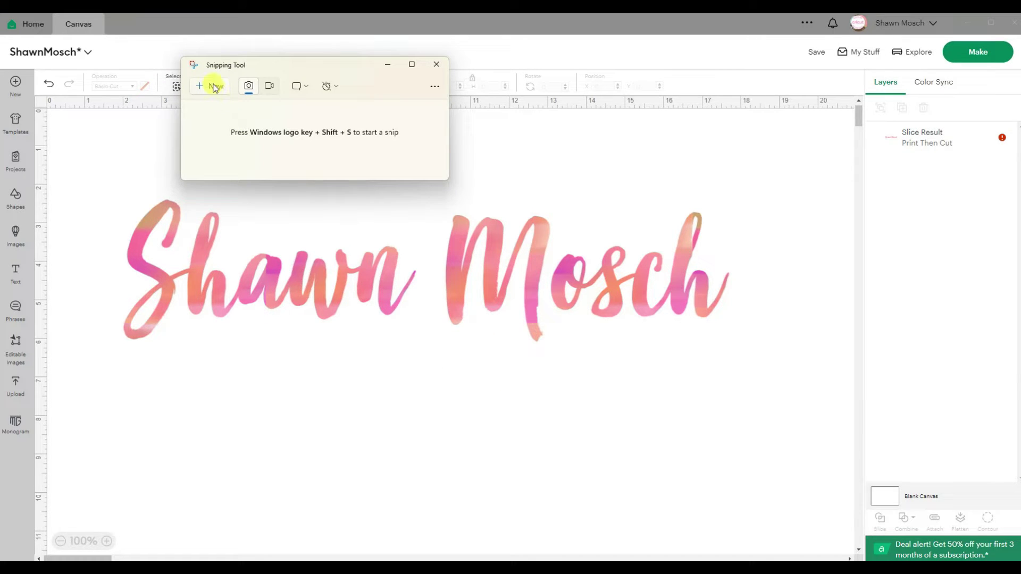
Step: Snip a rectangular capture around the watercolor name
click(215, 87)
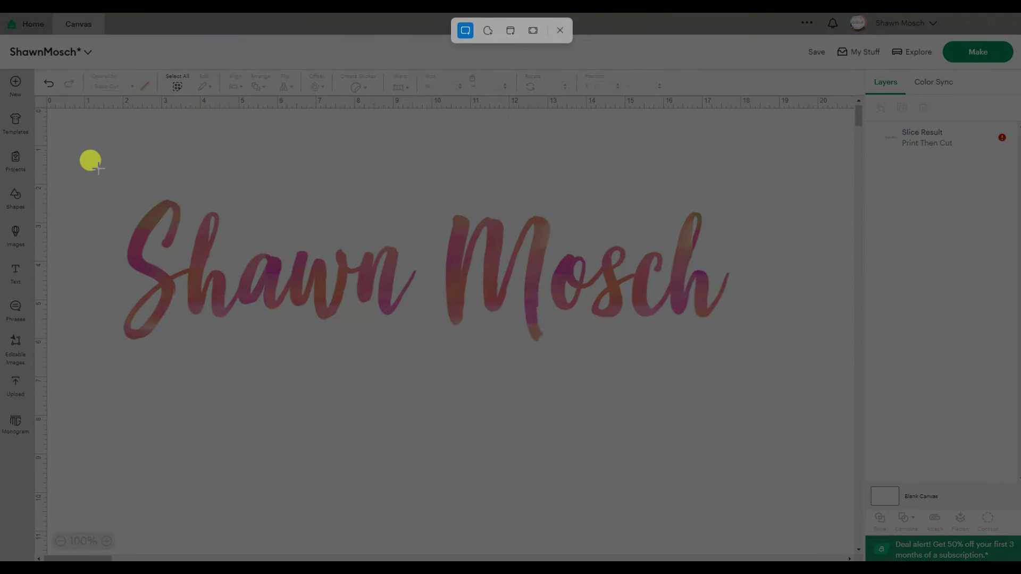
drag(96, 179, 745, 362)
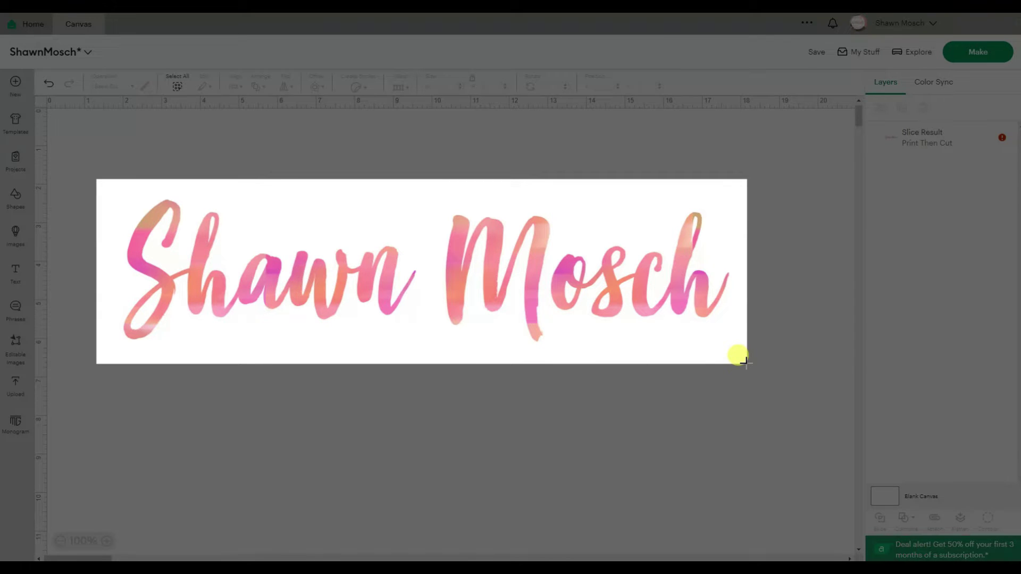
drag(745, 362, 747, 364)
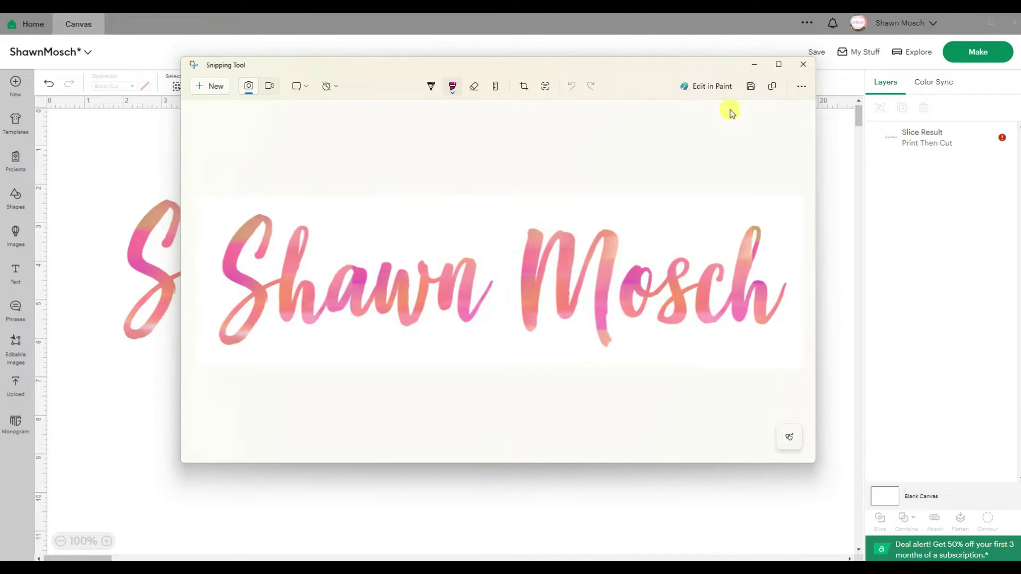
Step: Save the capture as a PNG named after the person in T7 > Videos > Cricut > GetImagesOutOfDS
click(751, 86)
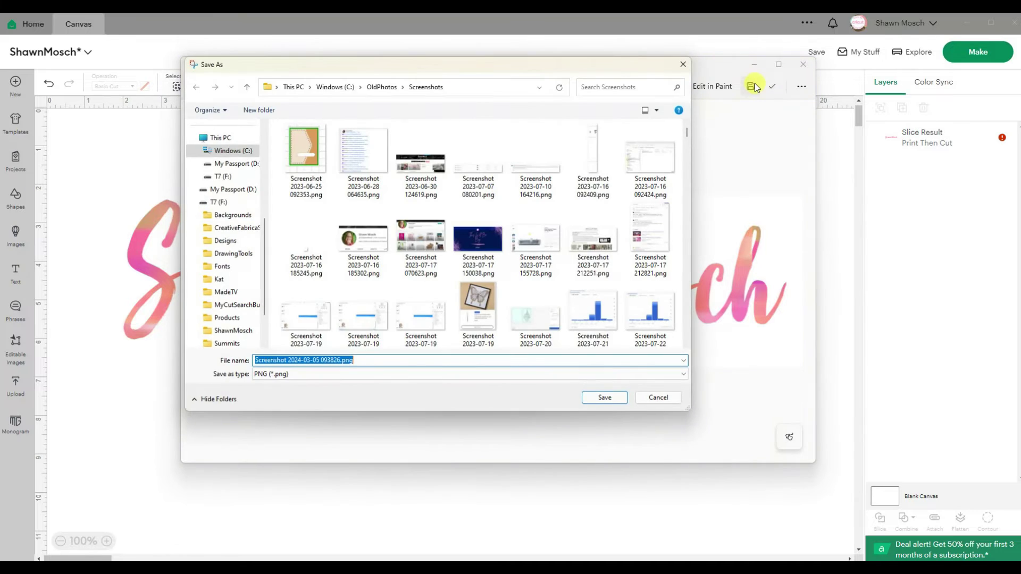
scroll(212, 319, down, 2)
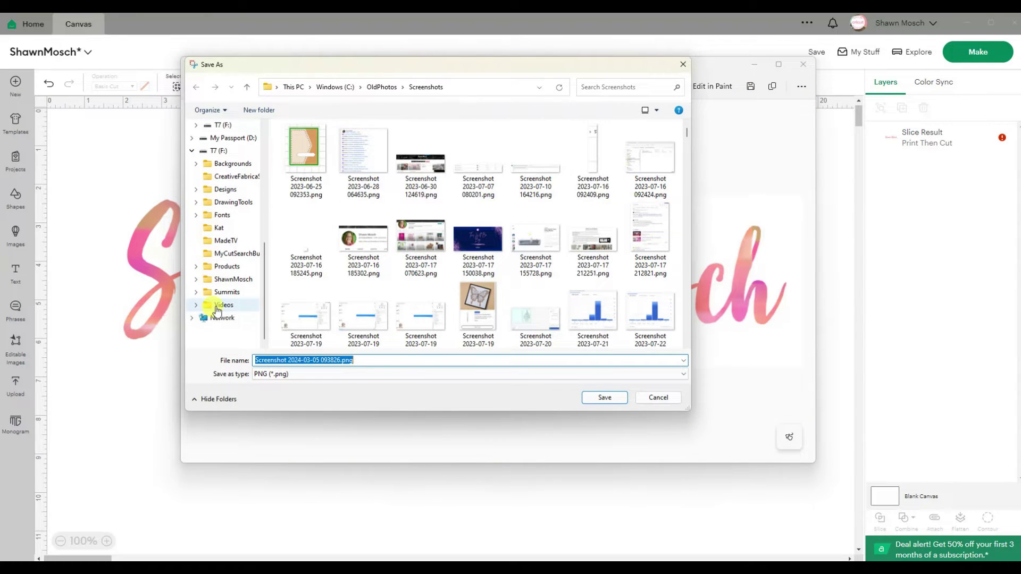
click(218, 306)
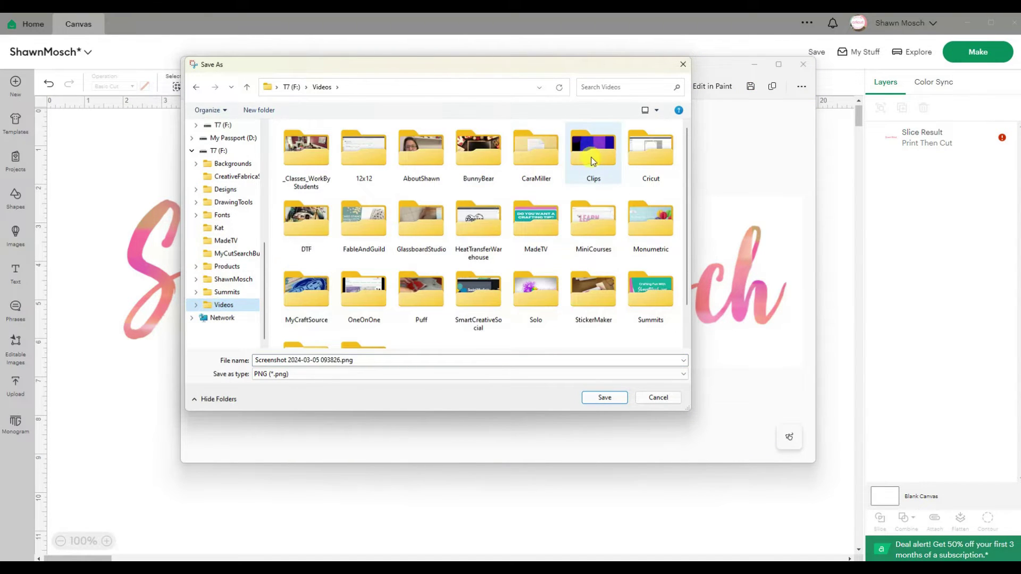
double_click(643, 158)
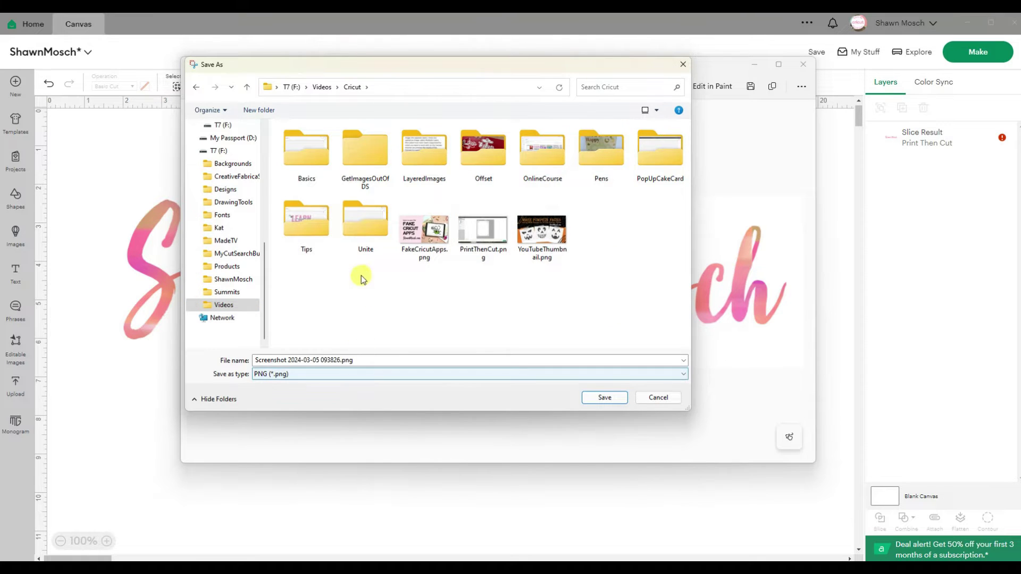
double_click(365, 157)
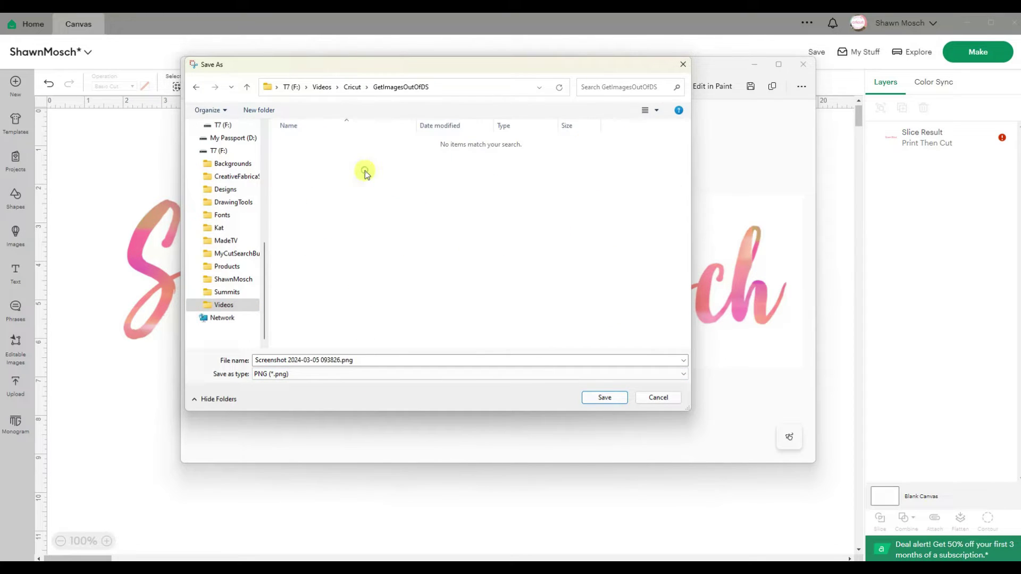
click(380, 361)
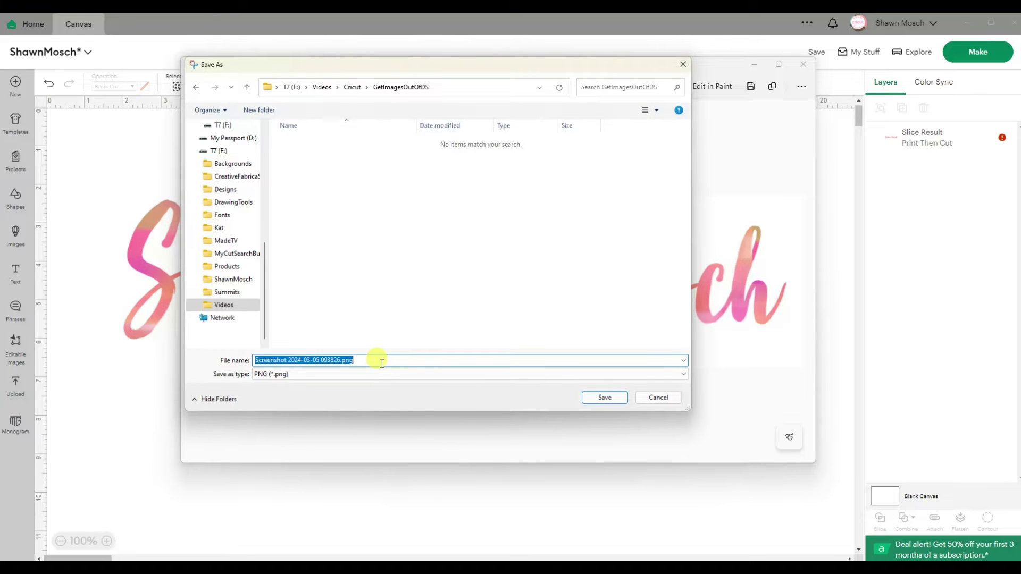
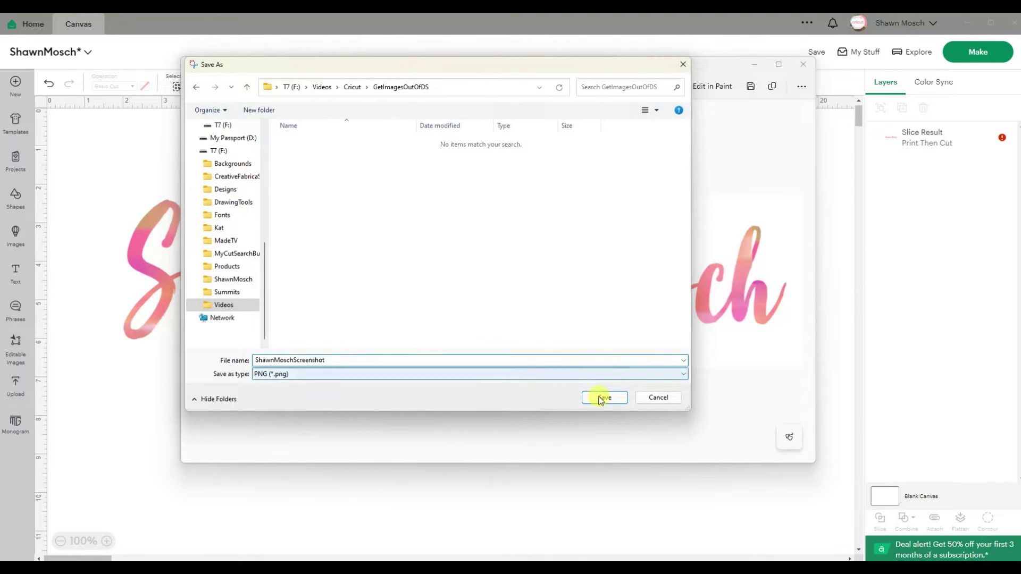
key(Return)
click(809, 67)
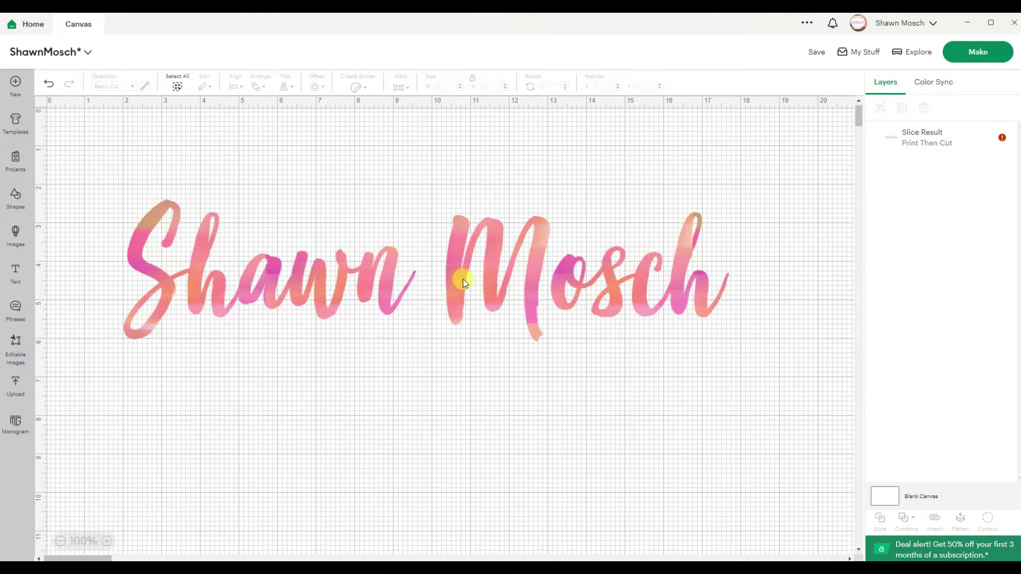
click(463, 282)
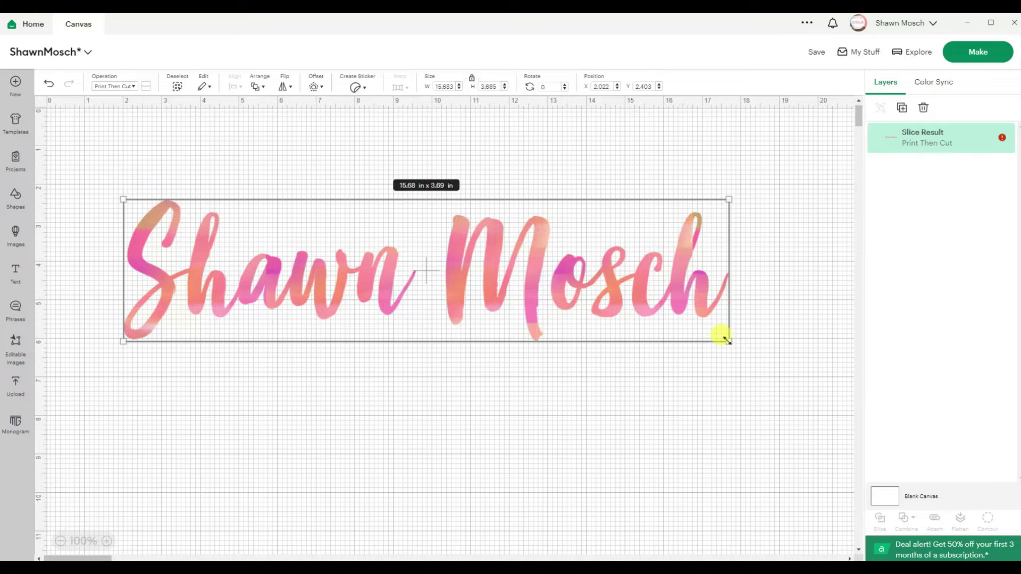
Step: Resize the watercolor name to about 11.4 in wide and shift it right
drag(728, 341, 553, 300)
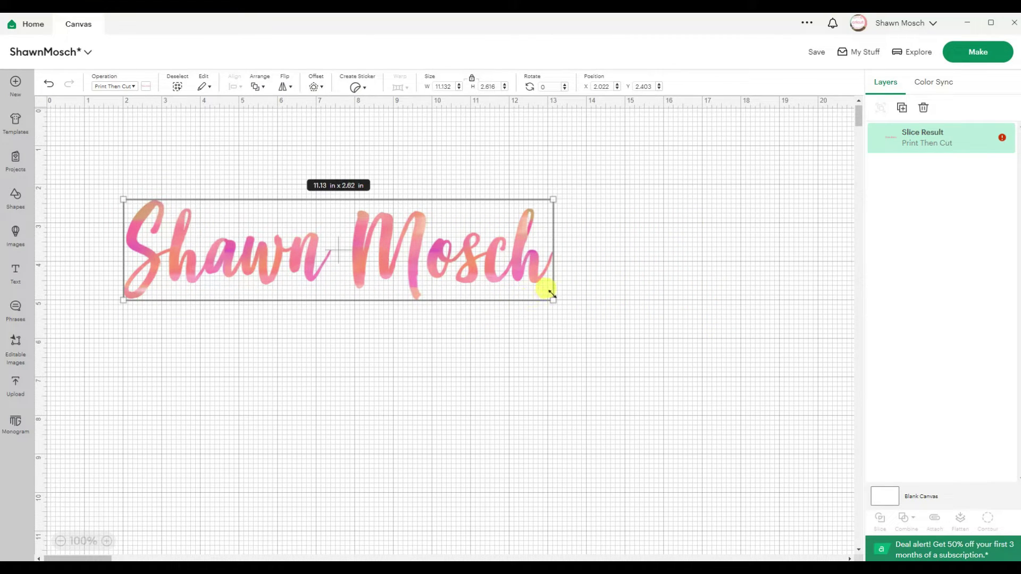
drag(552, 299, 478, 275)
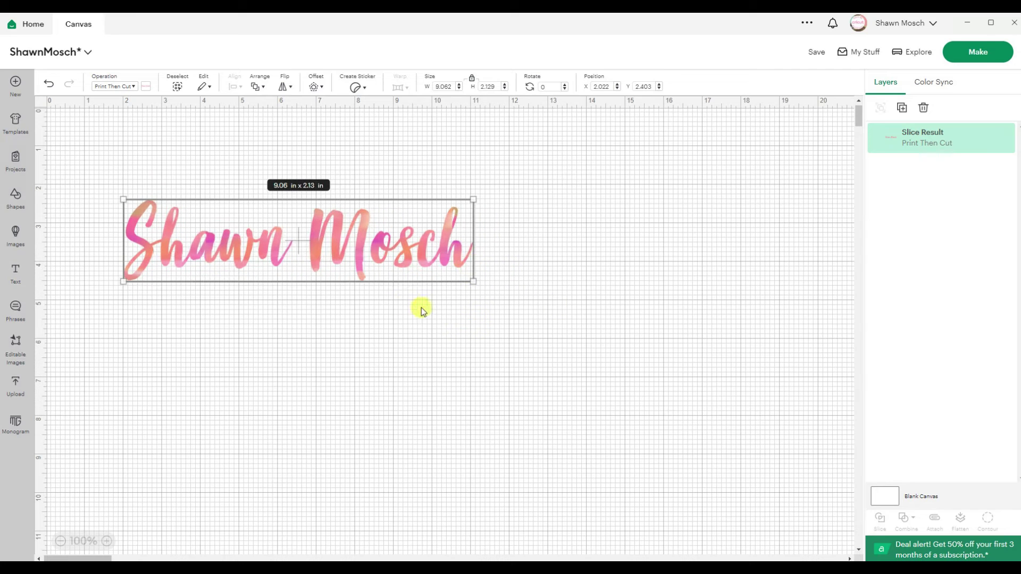
drag(361, 250, 459, 251)
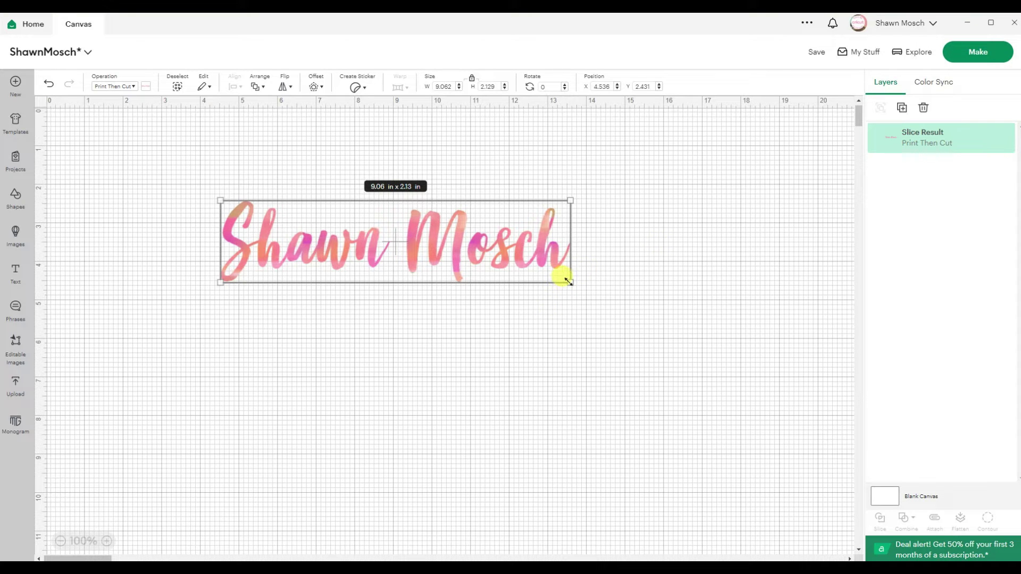
drag(570, 283, 739, 322)
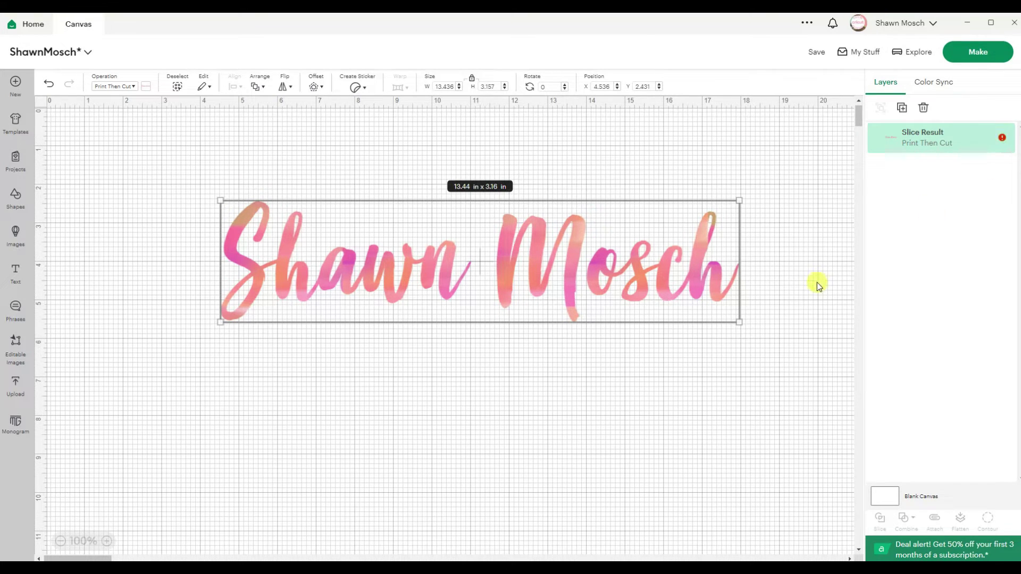
drag(737, 321, 599, 290)
Step: Save the project under its current name
click(717, 175)
click(811, 54)
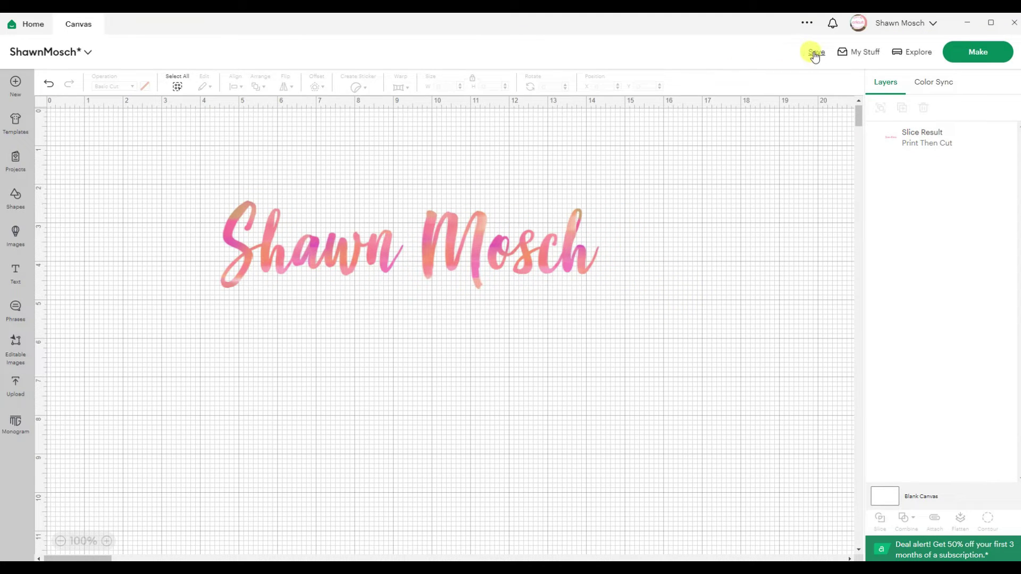
click(821, 78)
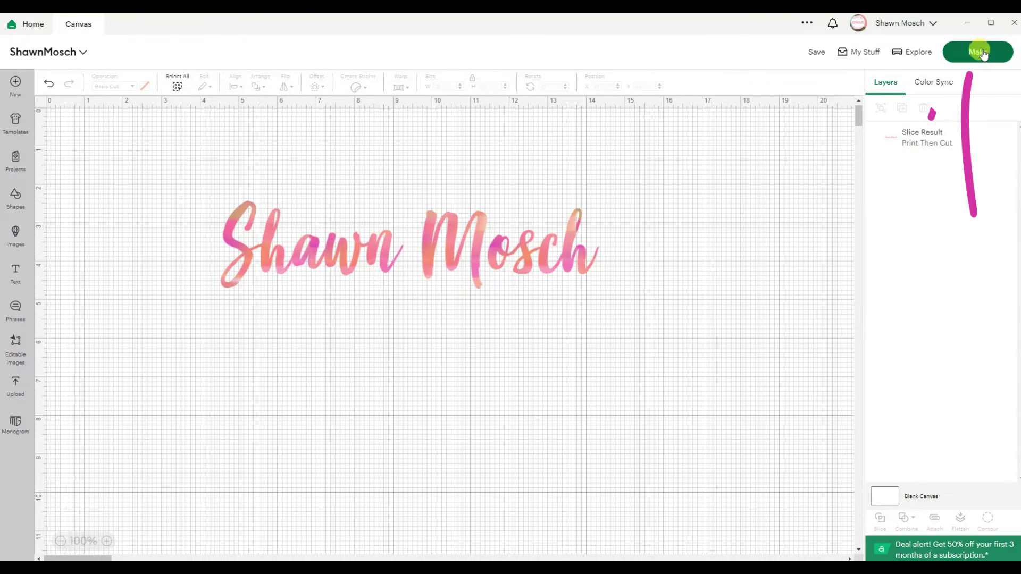
Step: Send the design to Make, shift it right on the mat, and continue to printing
click(981, 54)
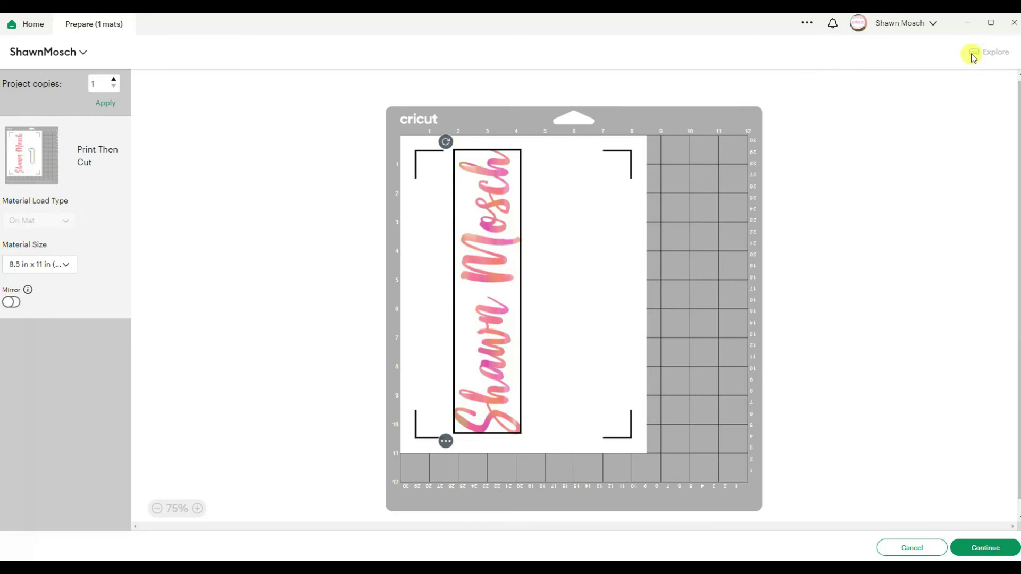
drag(484, 286, 512, 286)
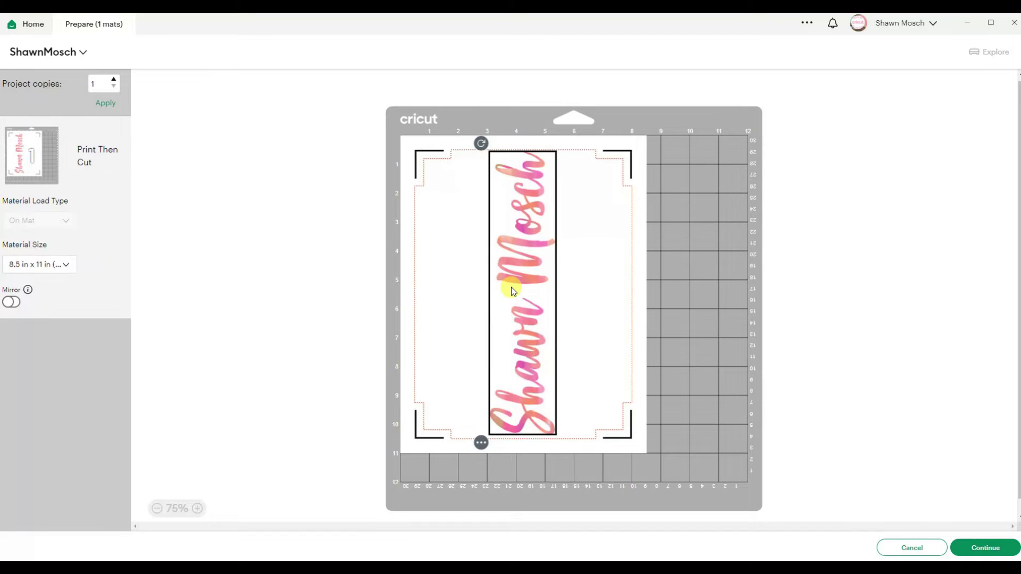
click(611, 287)
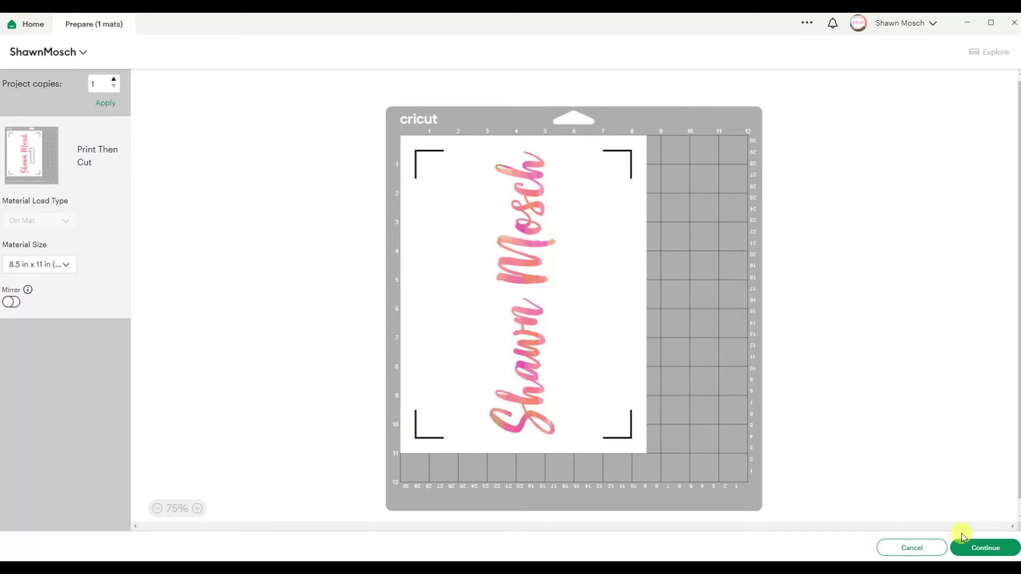
click(982, 548)
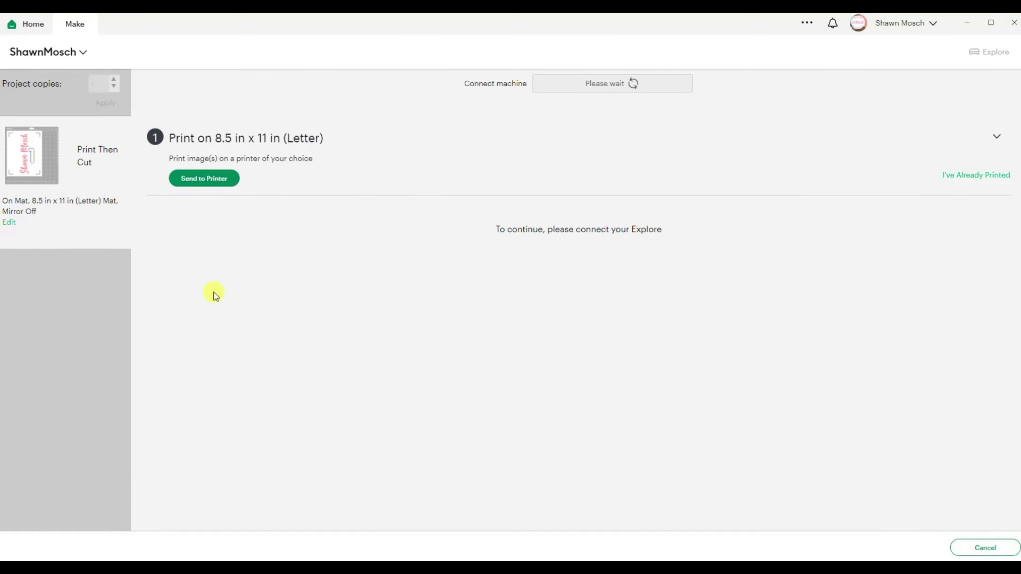
click(205, 181)
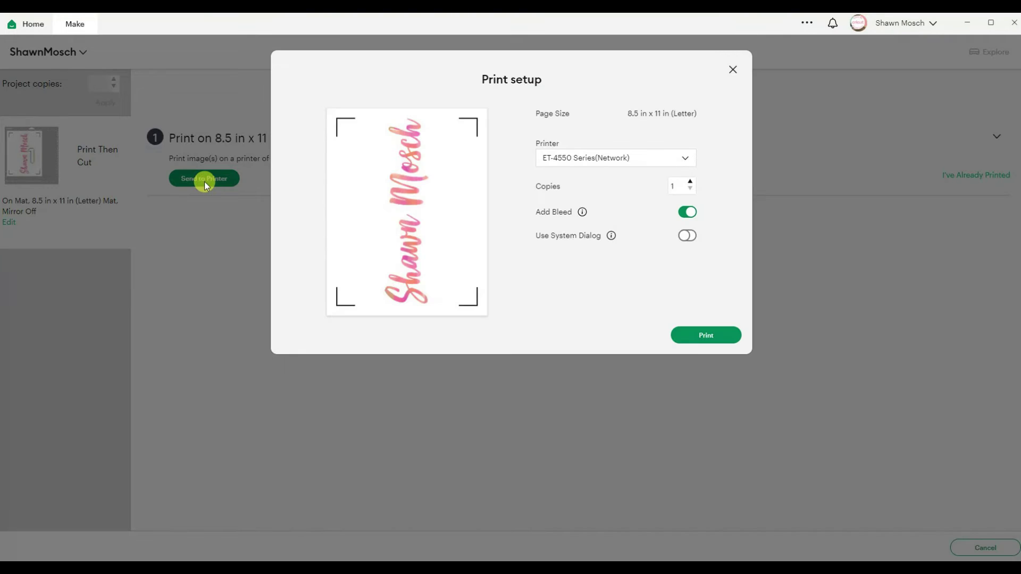
Step: Print the page using the Microsoft Print to PDF printer
click(612, 156)
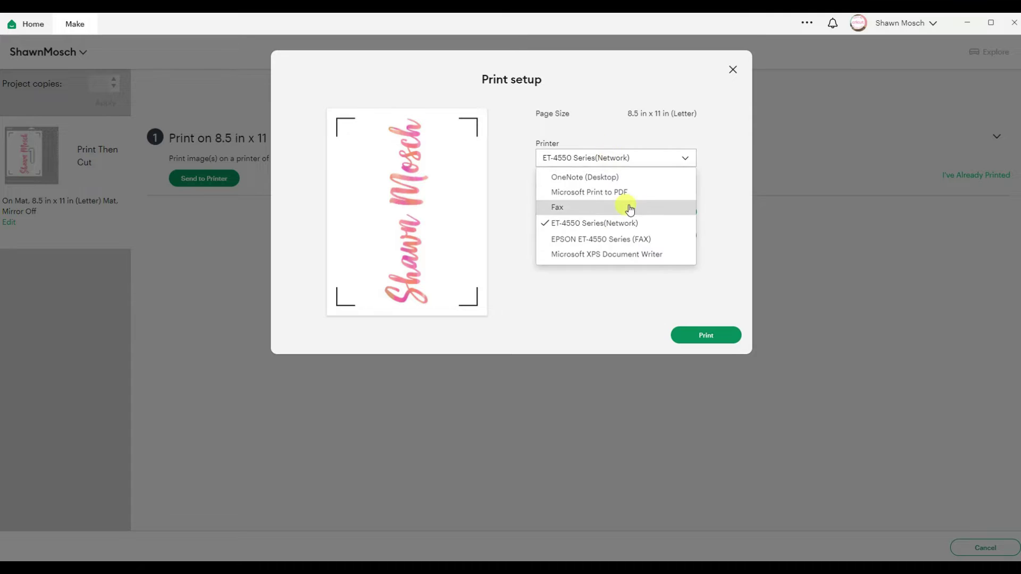
click(614, 194)
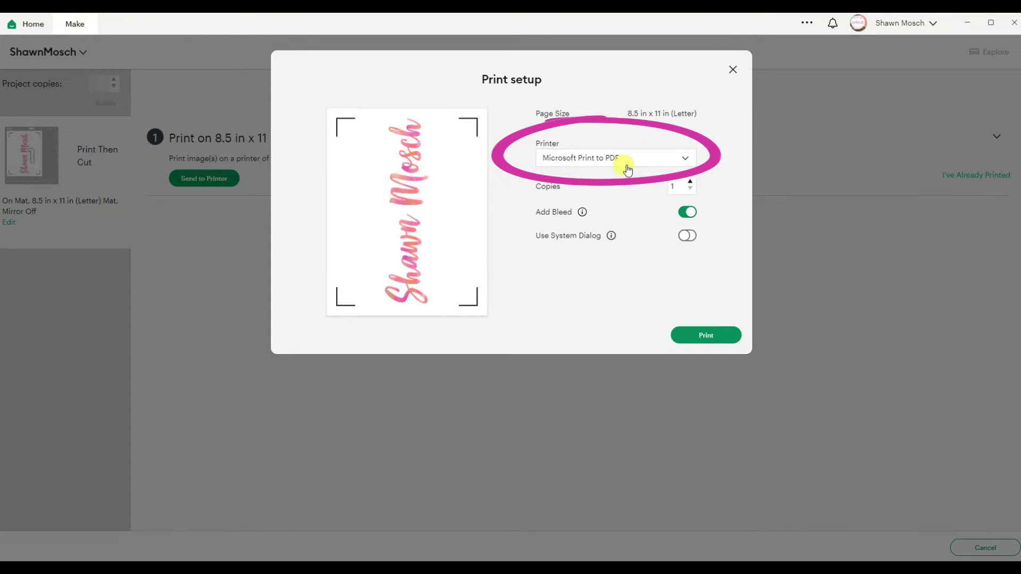
click(704, 337)
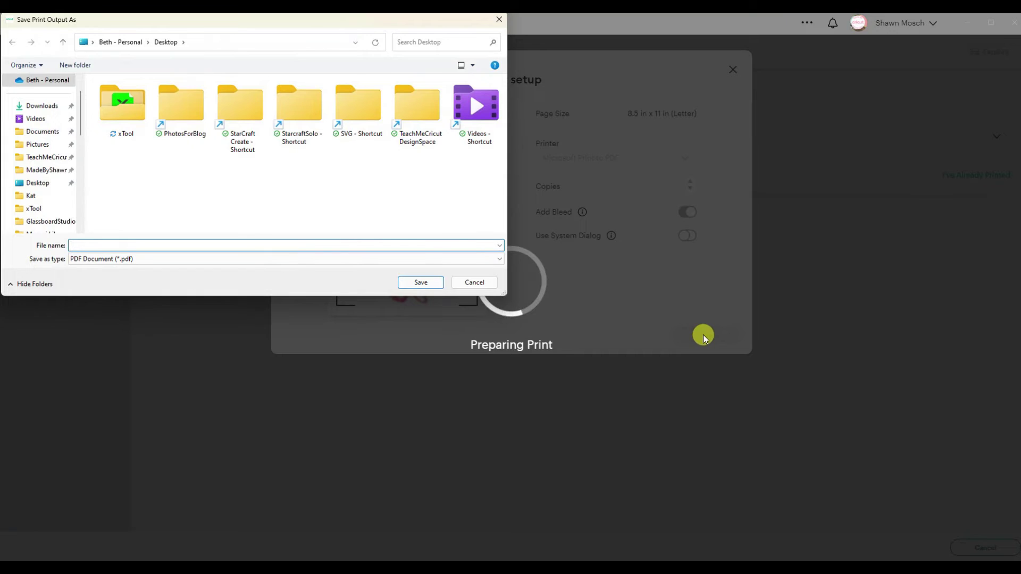
drag(180, 21, 370, 122)
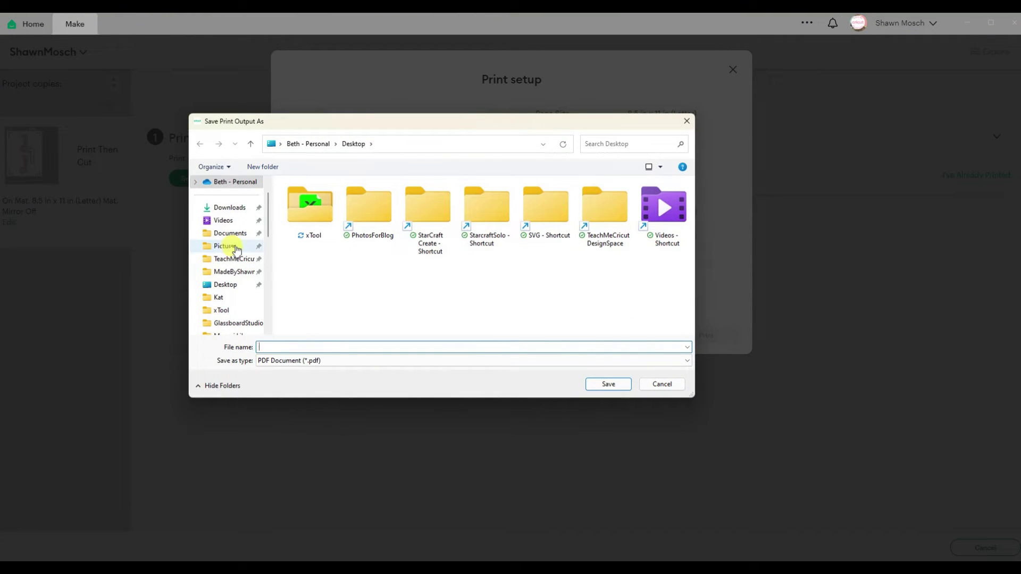
Step: Save the PDF under a name-based file name in F:\Videos\Cricut\GetImagesOutOfDS, then cancel the make job
scroll(223, 255, down, 6)
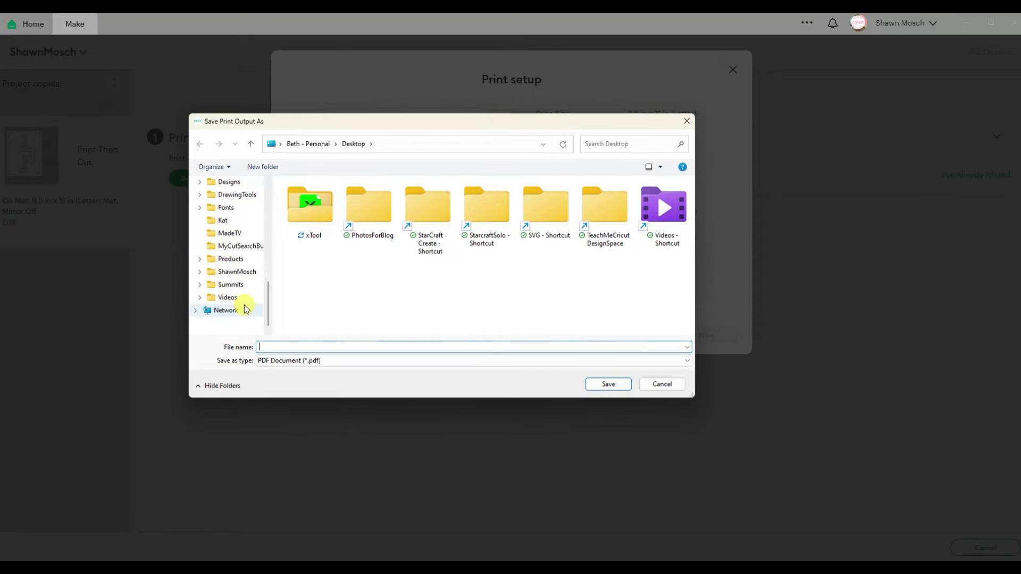
click(229, 298)
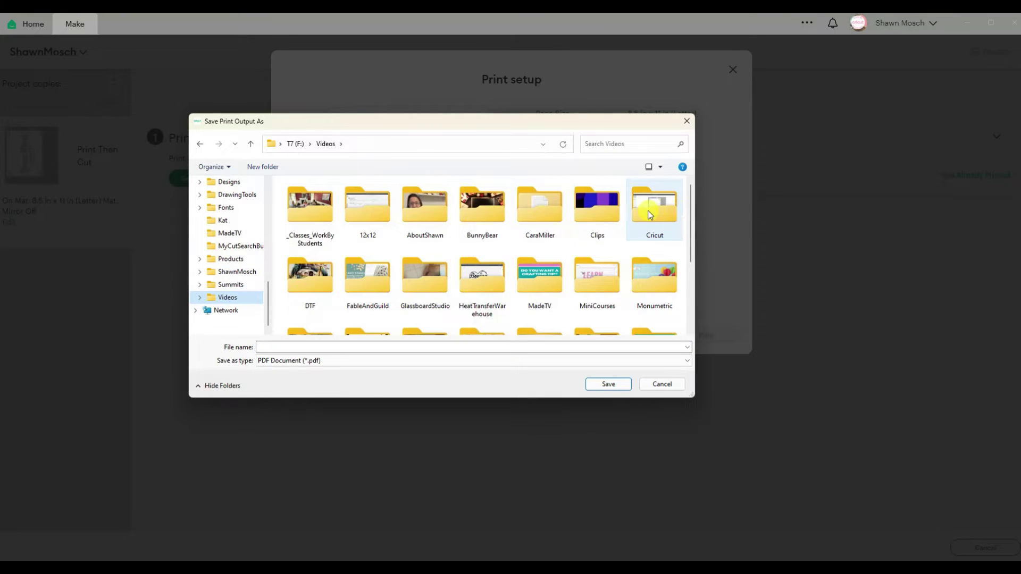
double_click(650, 209)
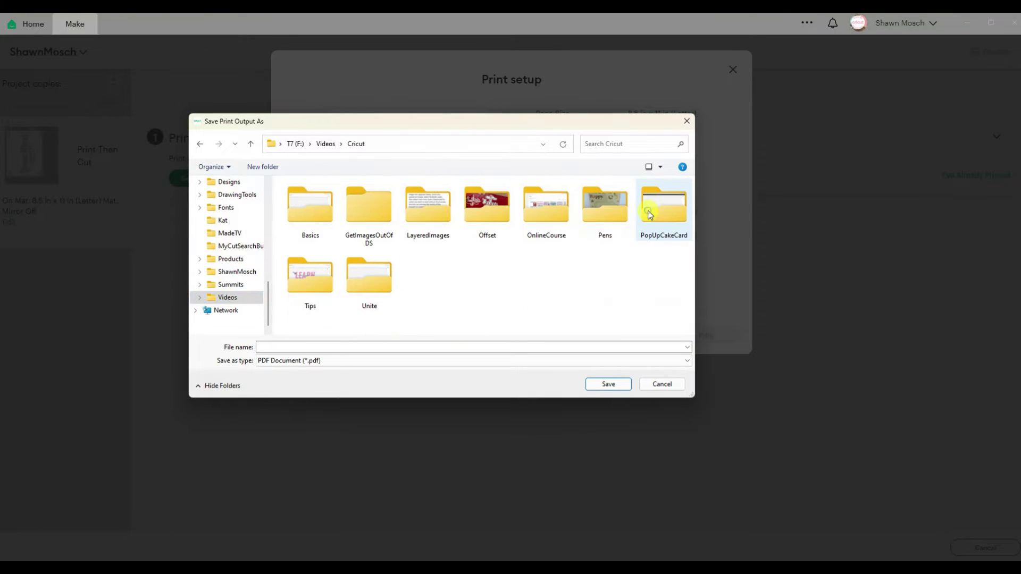
double_click(372, 212)
click(373, 347)
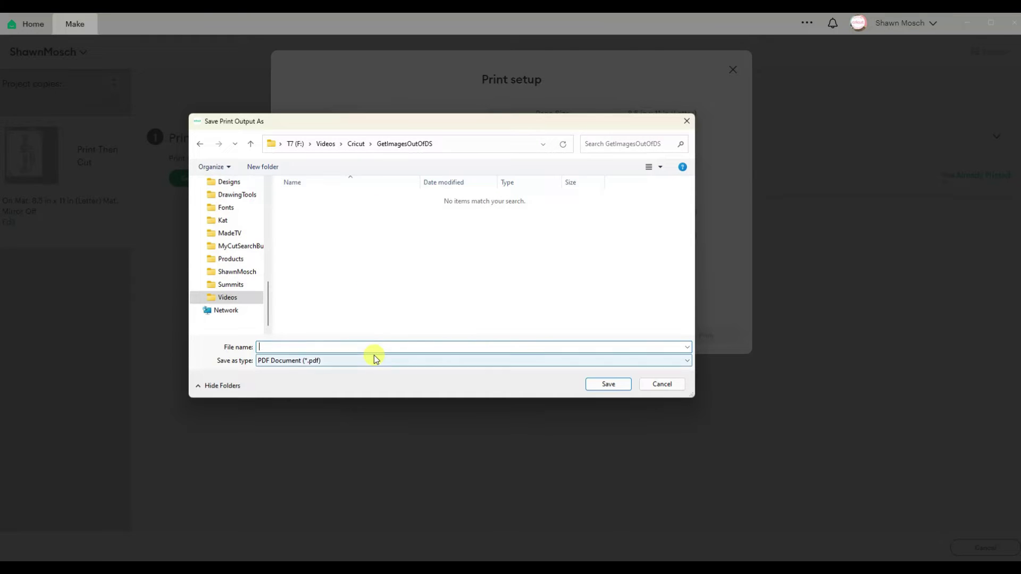
text(Shawn)
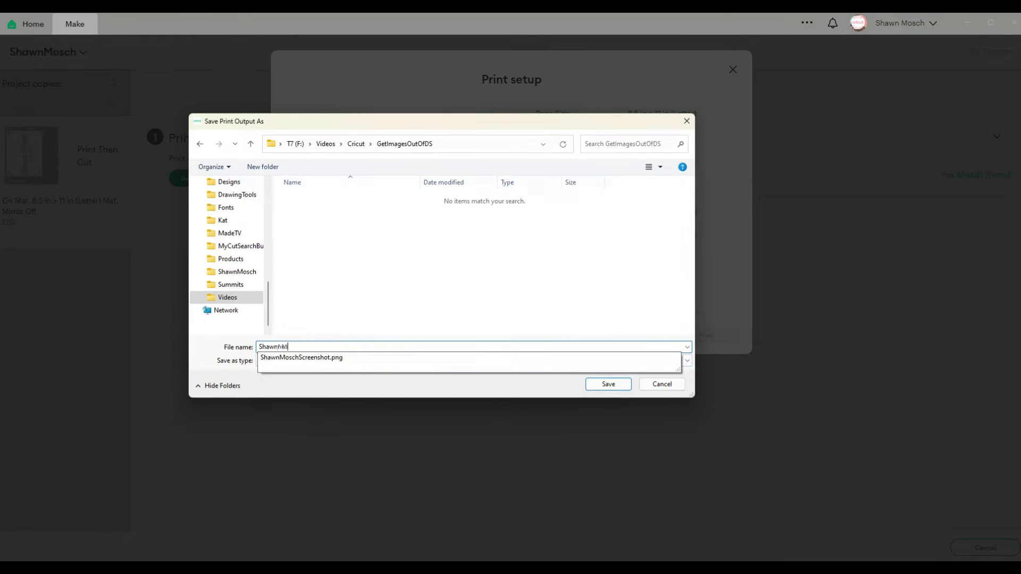
text(MoschPrintToPDF)
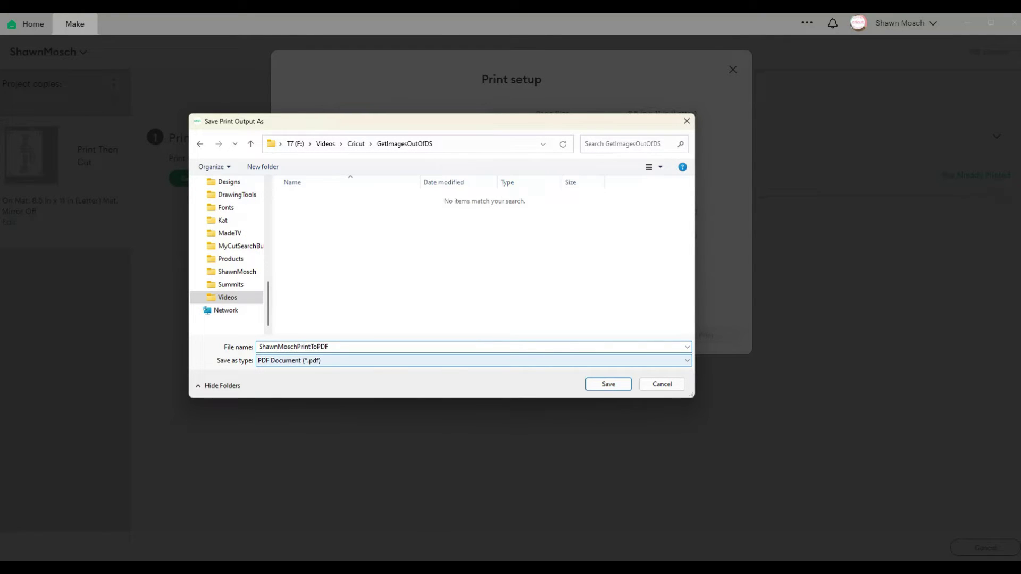
click(611, 385)
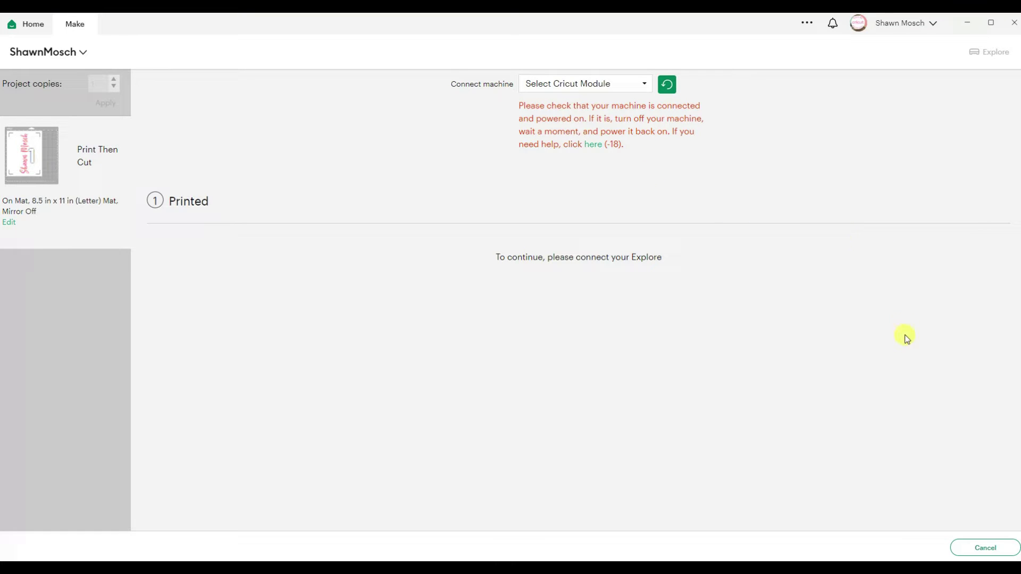
click(983, 548)
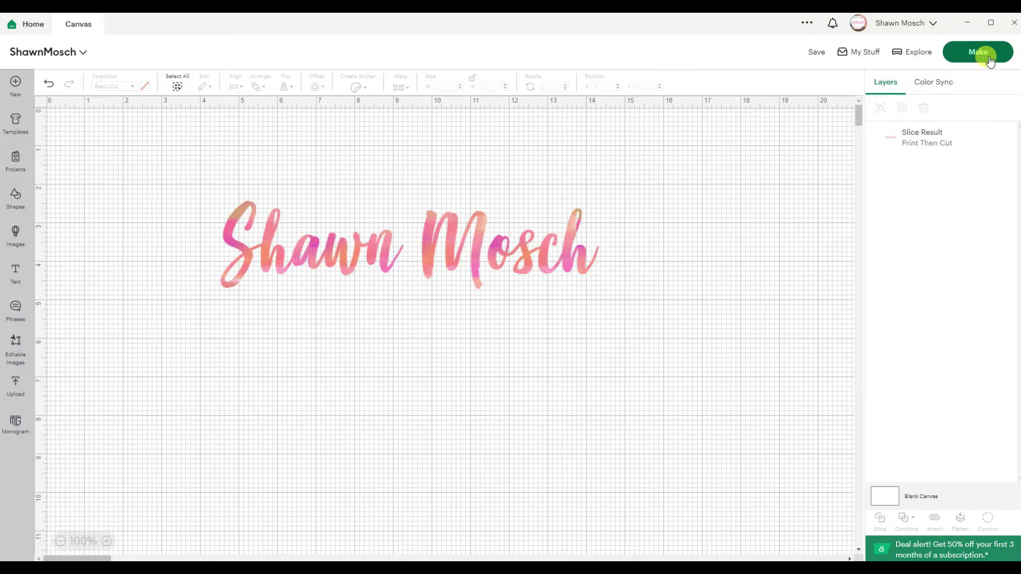
Step: Reopen print setup and print to PDF again with Add Bleed turned off
click(978, 52)
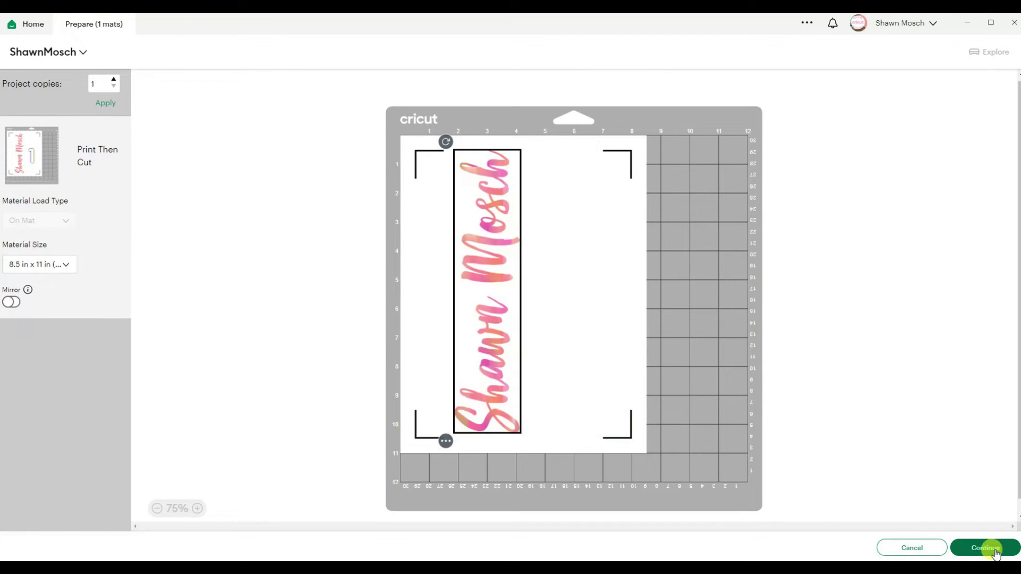
click(986, 547)
click(196, 177)
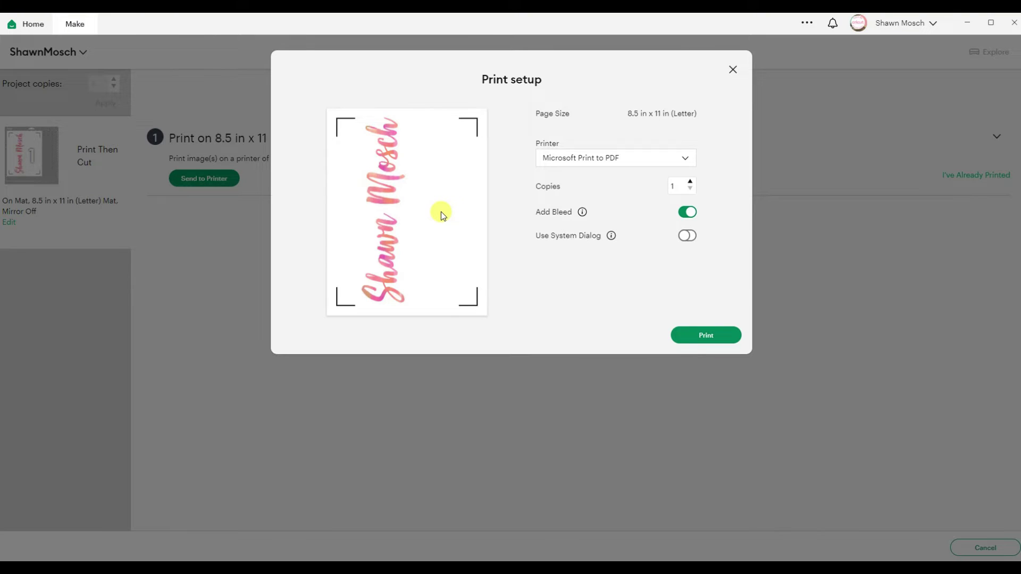
click(688, 213)
click(713, 336)
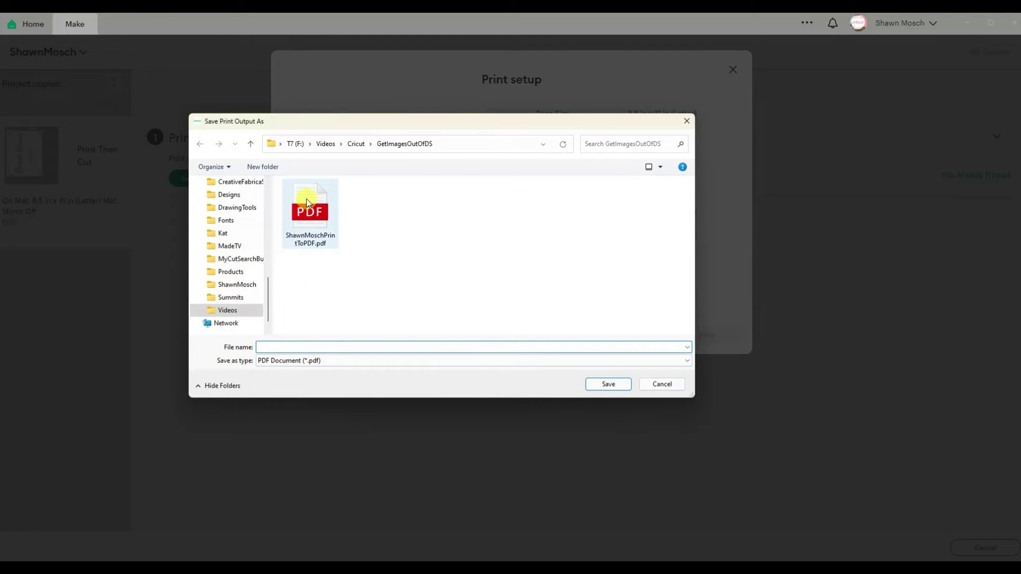
Step: Overwrite the existing PDF in GetImagesOutOfDS with the new print
click(316, 240)
click(593, 385)
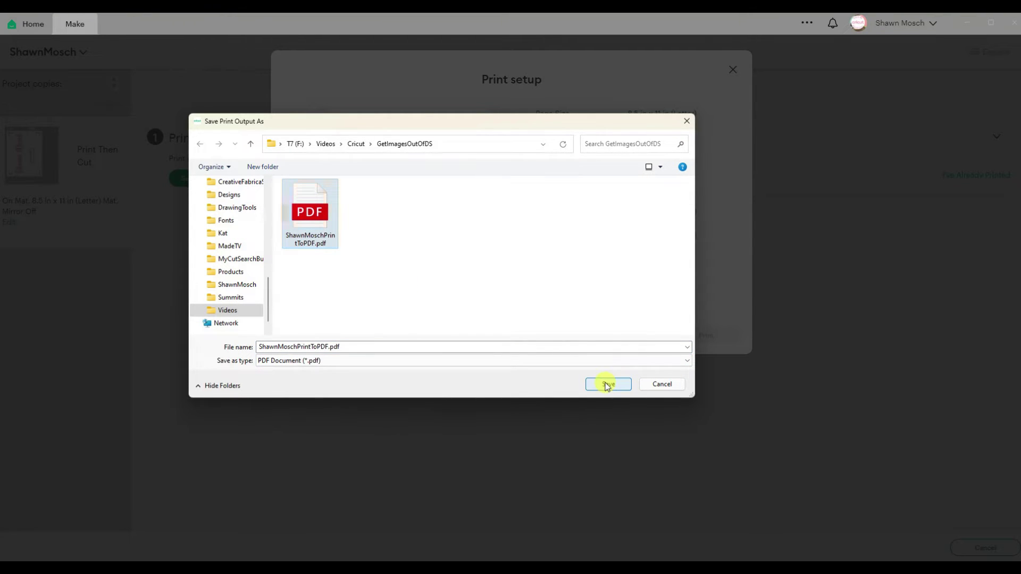
click(530, 292)
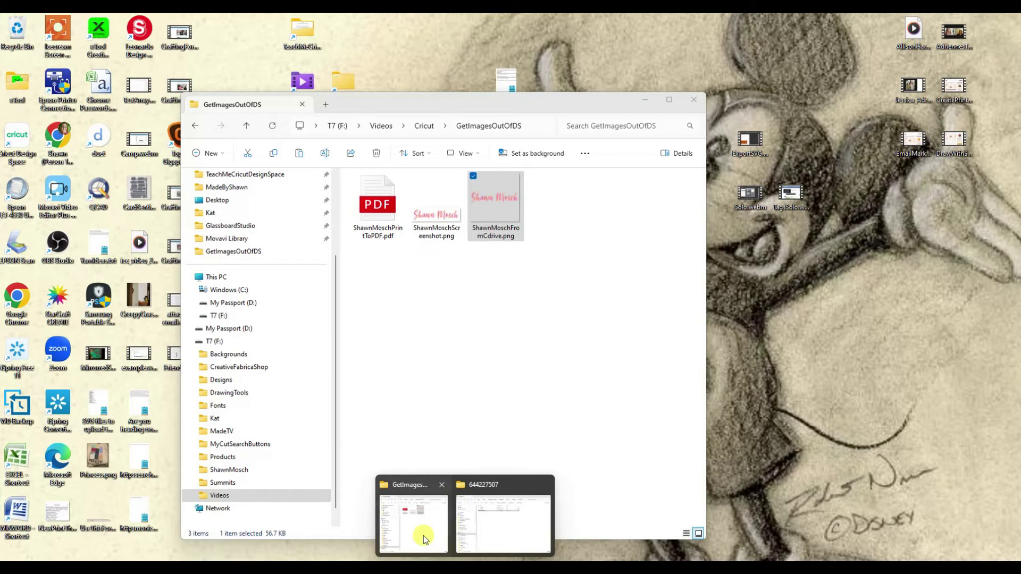
Step: Open the saved print-to-PDF file from the GetImagesOutOfDS Explorer window
click(424, 535)
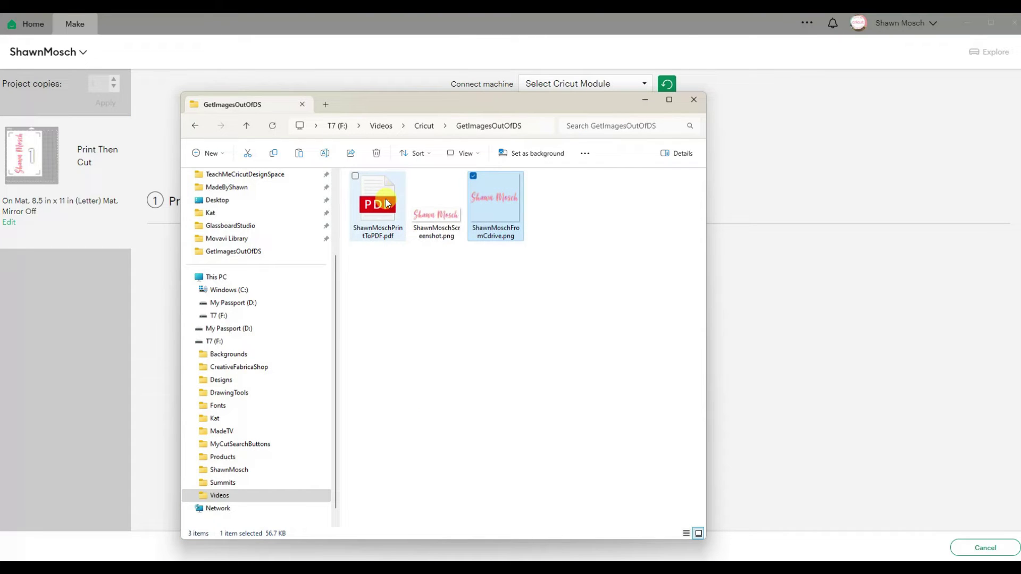
click(388, 203)
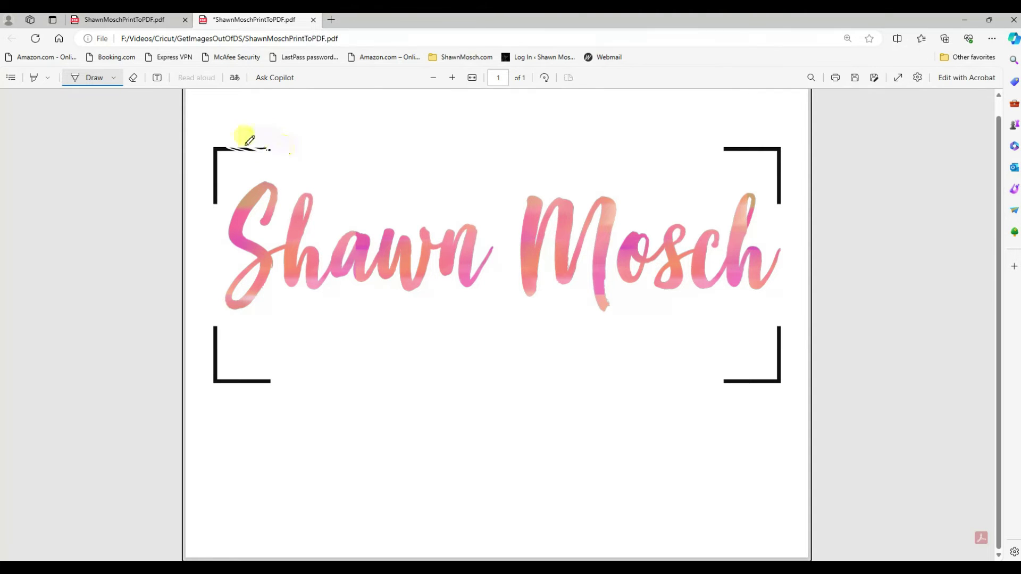
Step: Set the Edge drawing pen to white with a much thicker line
click(116, 78)
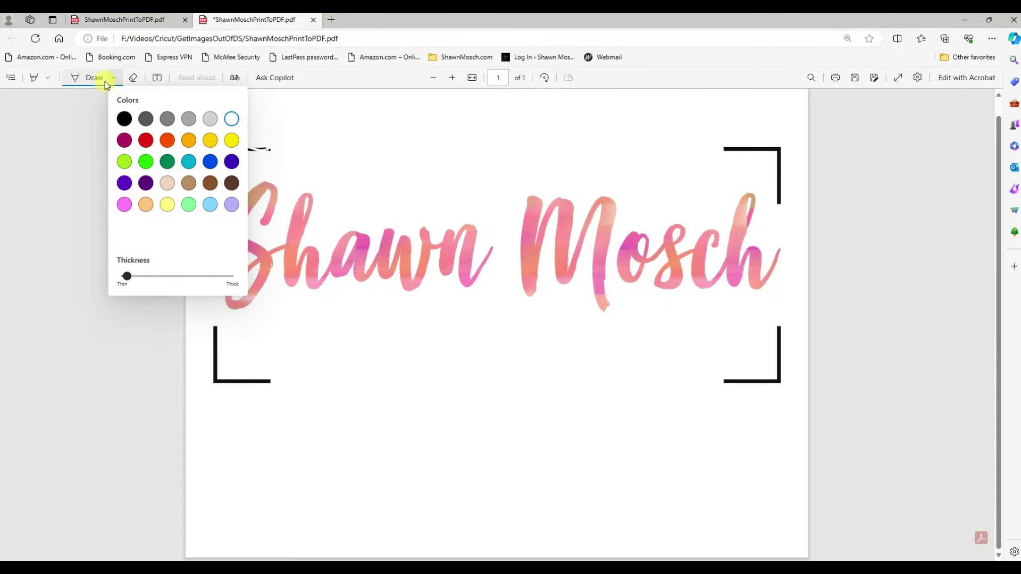
click(232, 119)
drag(126, 277, 230, 278)
click(294, 123)
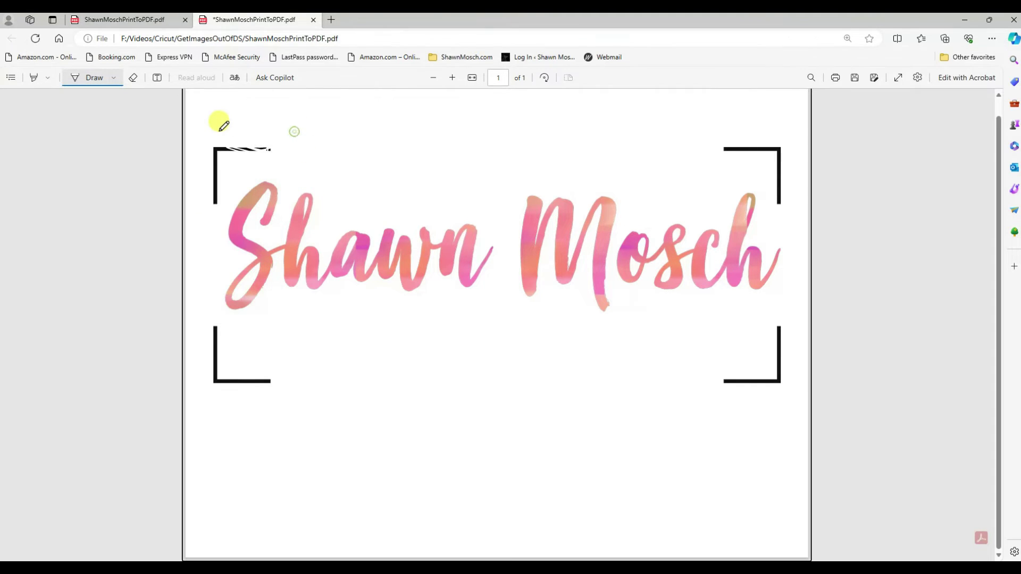
Step: Paint over all four black corner brackets of the PDF in white
mouse_move(220, 130)
mouse_down()
mouse_move(212, 152)
mouse_move(239, 145)
mouse_move(279, 155)
mouse_move(260, 145)
mouse_move(280, 149)
mouse_move(214, 155)
mouse_move(210, 204)
mouse_move(184, 214)
mouse_up()
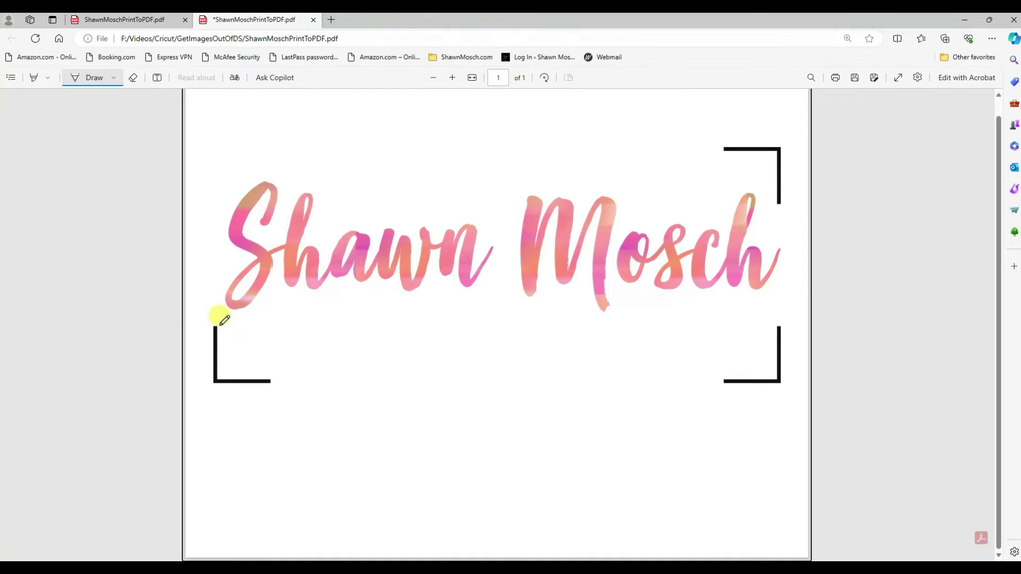
mouse_move(220, 316)
mouse_down()
mouse_move(217, 353)
mouse_move(244, 372)
mouse_move(262, 365)
mouse_move(255, 376)
mouse_move(290, 369)
mouse_up()
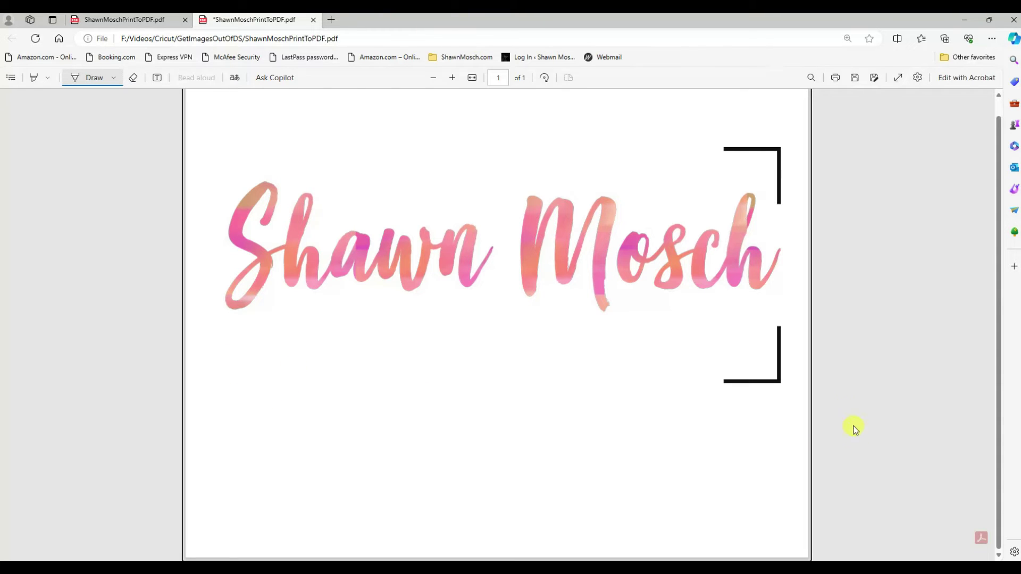
mouse_move(781, 317)
mouse_down()
mouse_move(772, 385)
mouse_move(708, 369)
mouse_up()
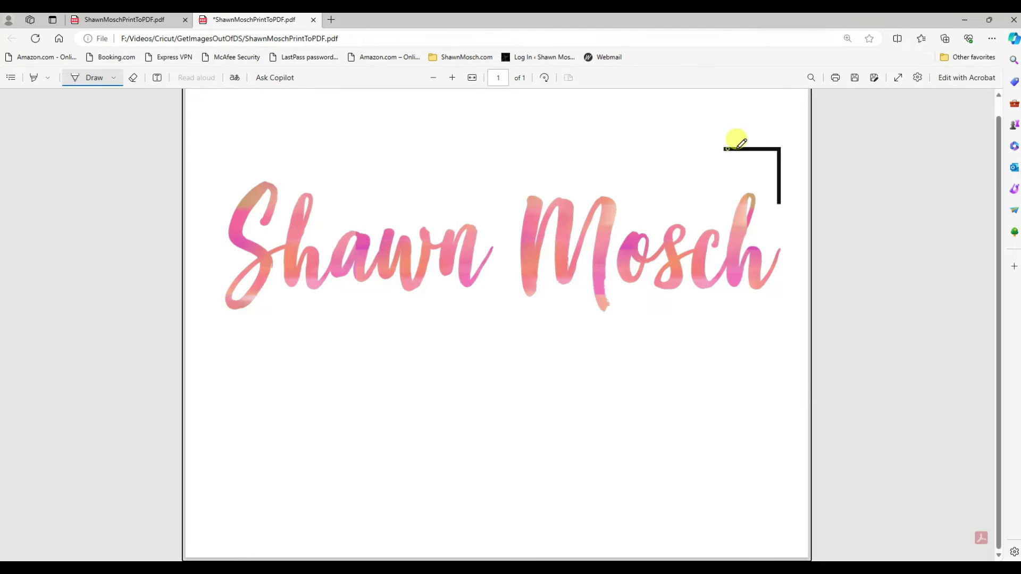
mouse_move(734, 141)
mouse_down()
mouse_move(782, 147)
mouse_move(783, 198)
mouse_up()
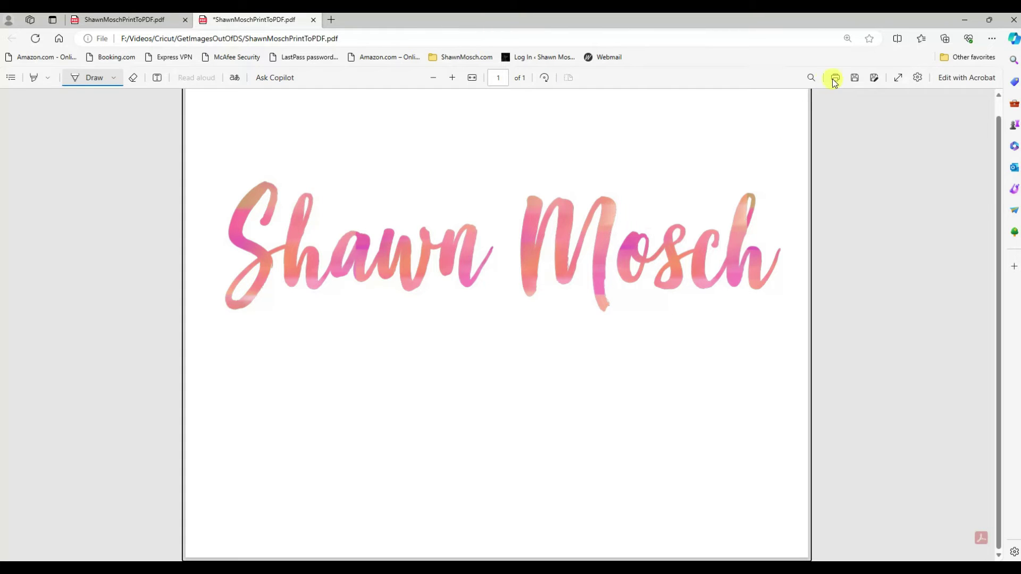
Step: Save the edited PDF and close the zoomed-in duplicate copy
click(854, 78)
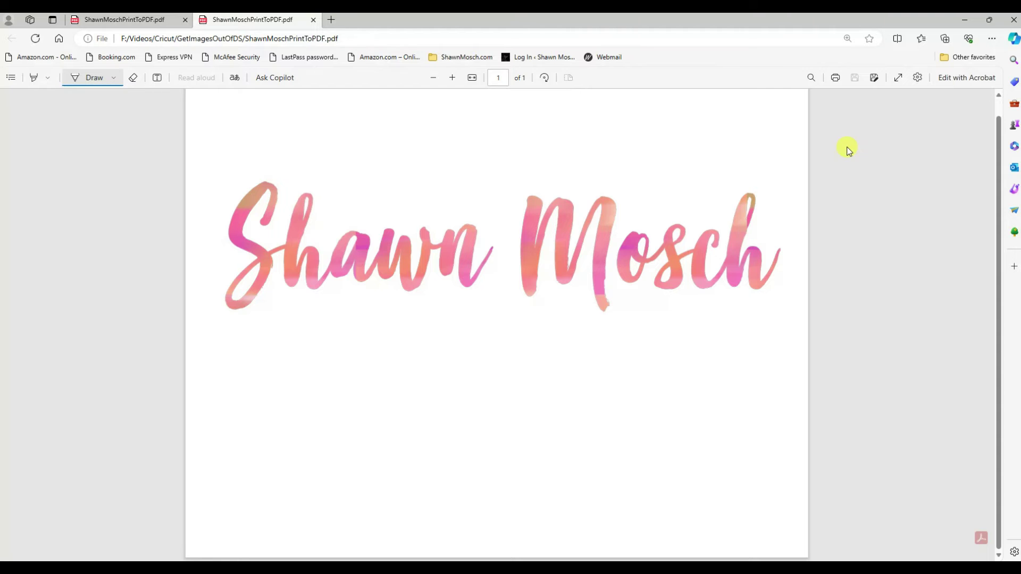
click(136, 19)
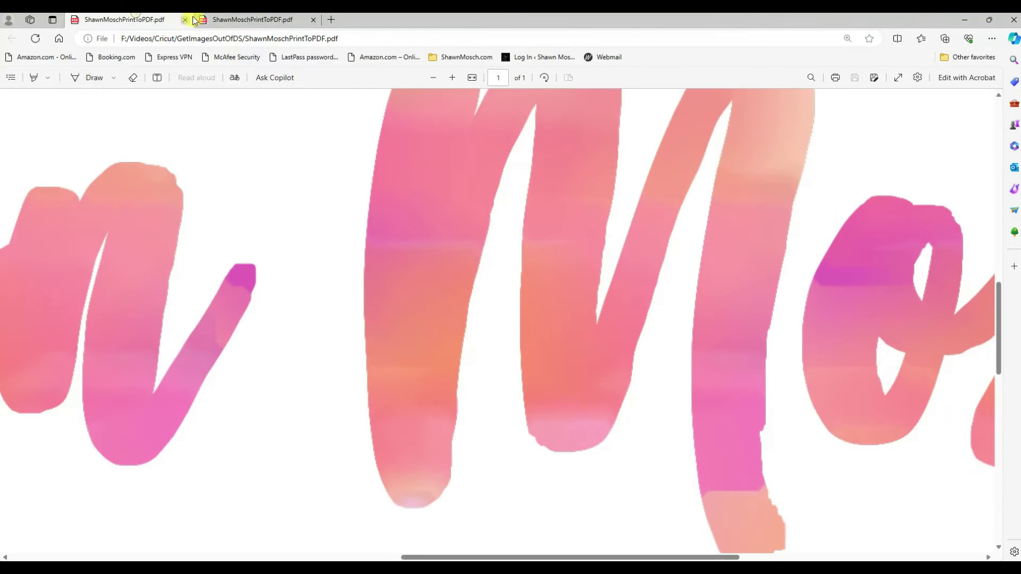
click(185, 20)
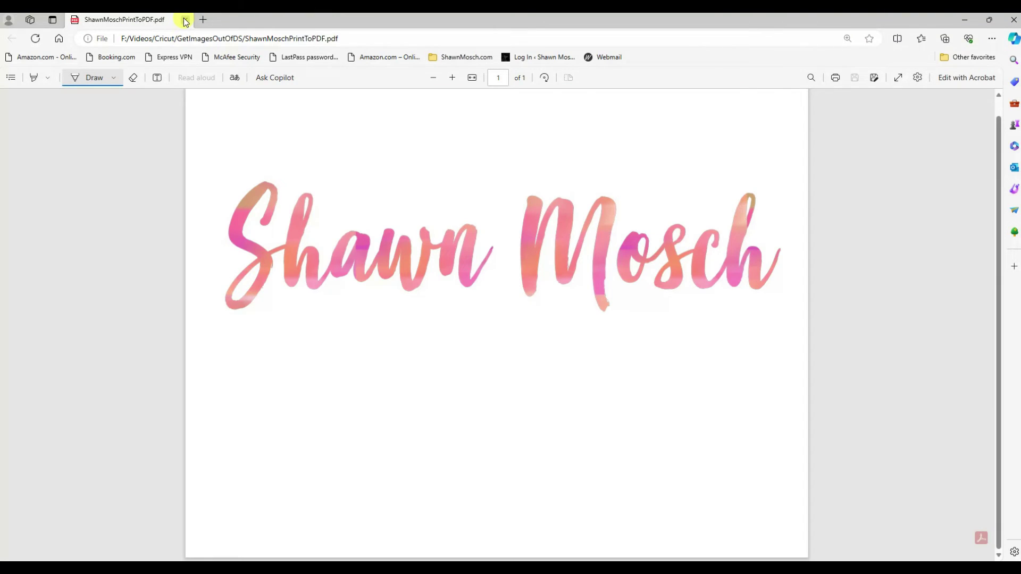
click(185, 20)
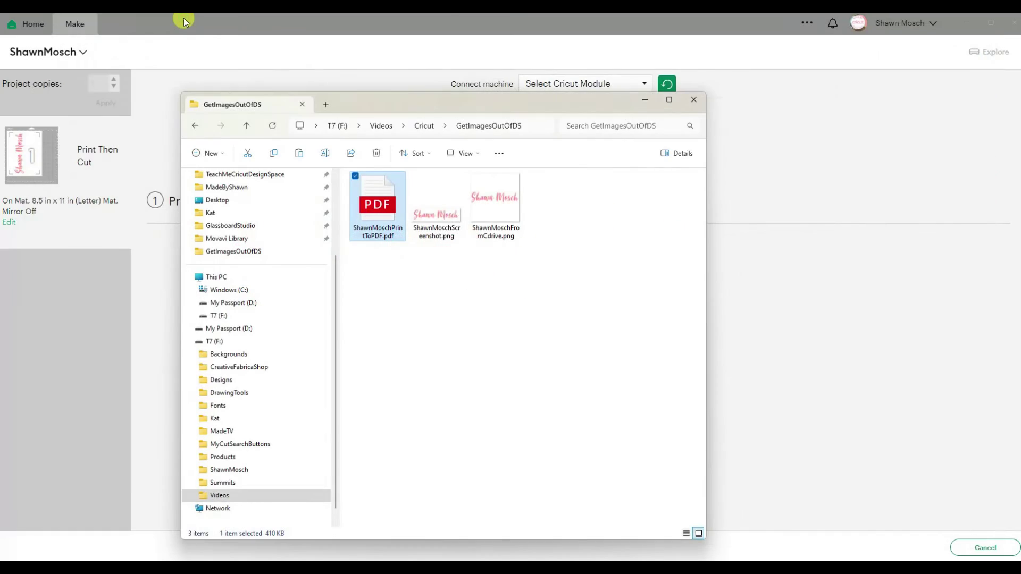
Step: Open the saved pink watercolor name PDF from GetImagesOutOfDS to inspect it
double_click(365, 206)
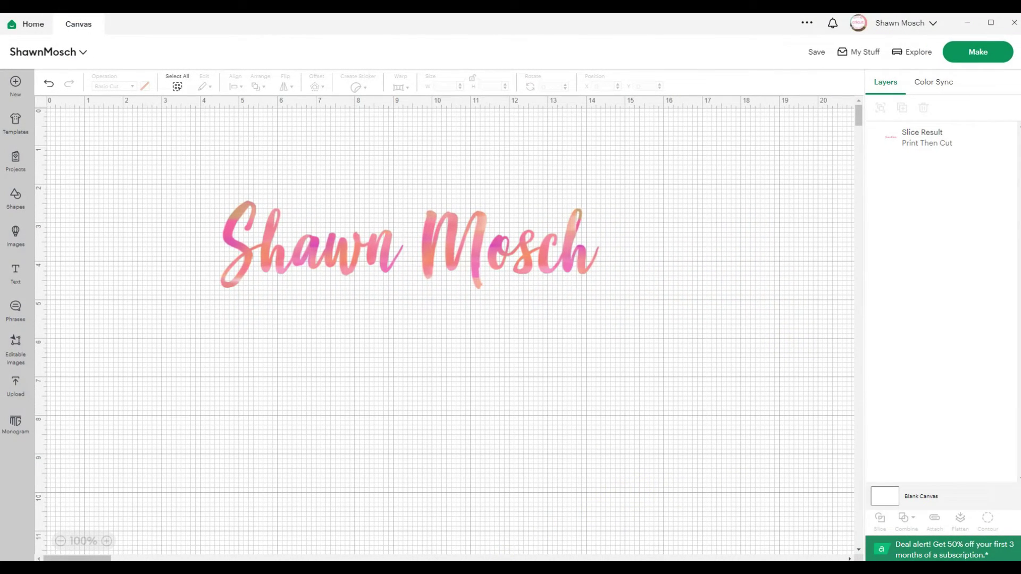
Step: In a new File Explorer window, go to C: > Users > profile > .cricut-design-space
right_click(477, 569)
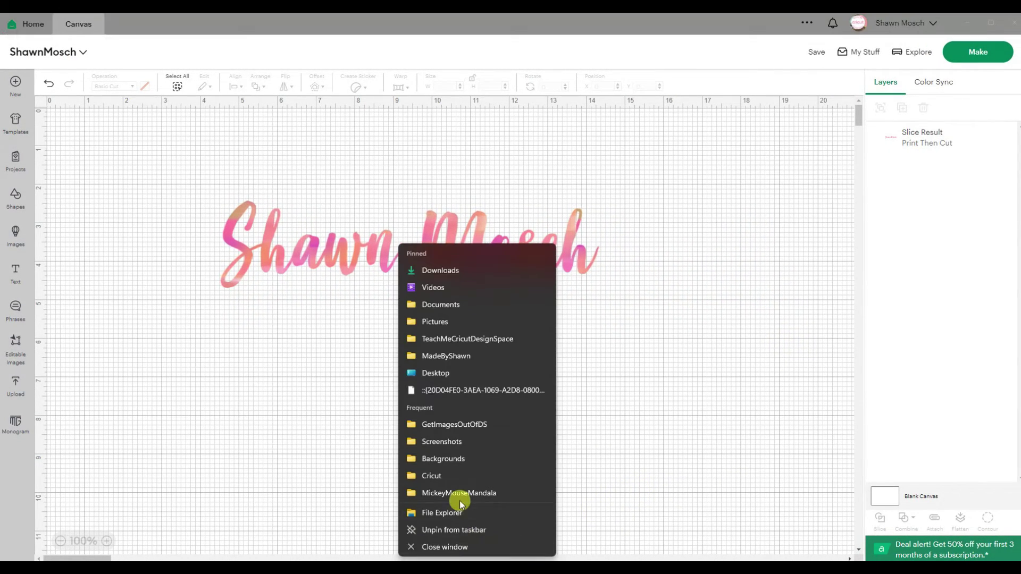
click(458, 512)
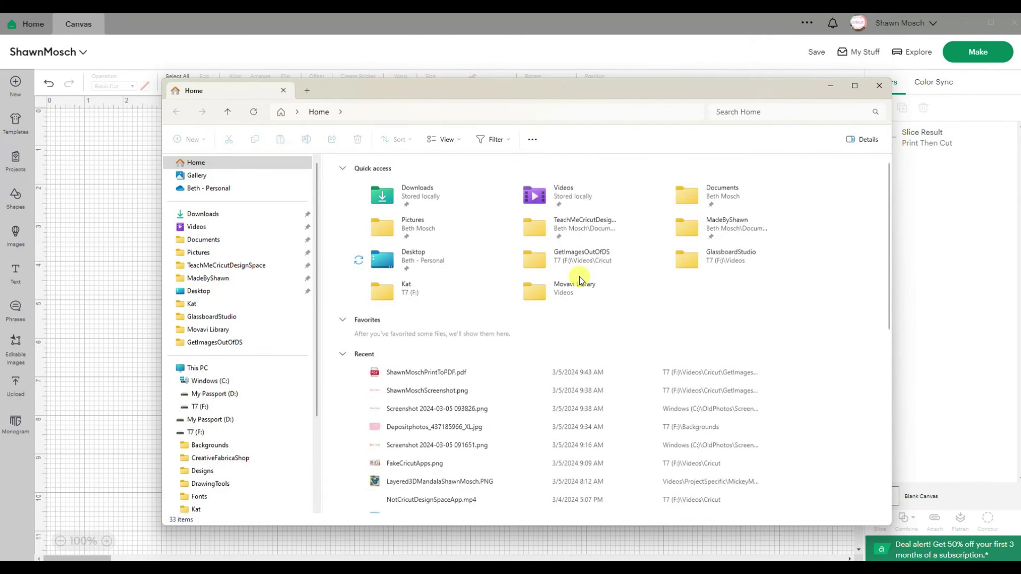
click(226, 382)
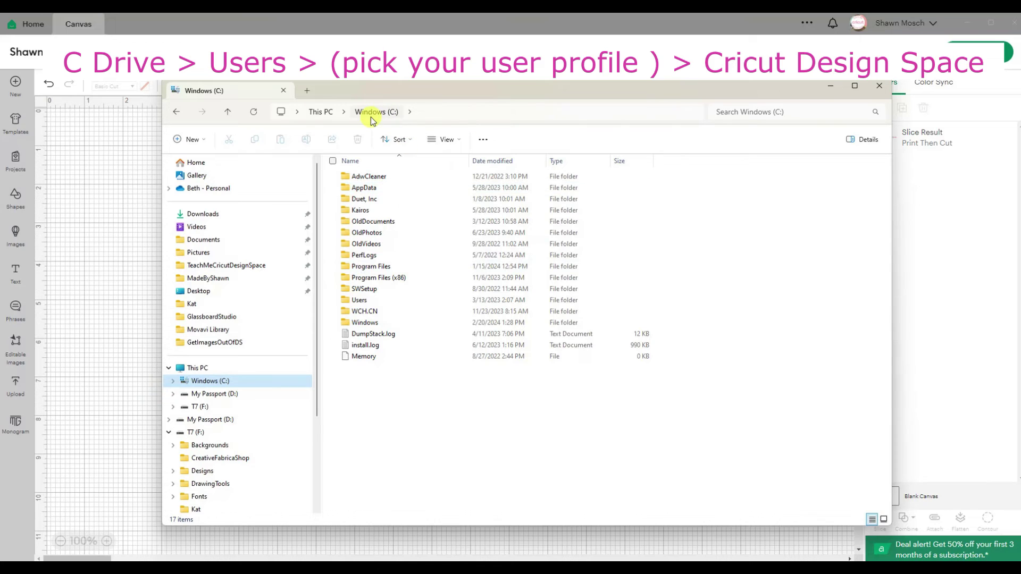
double_click(365, 302)
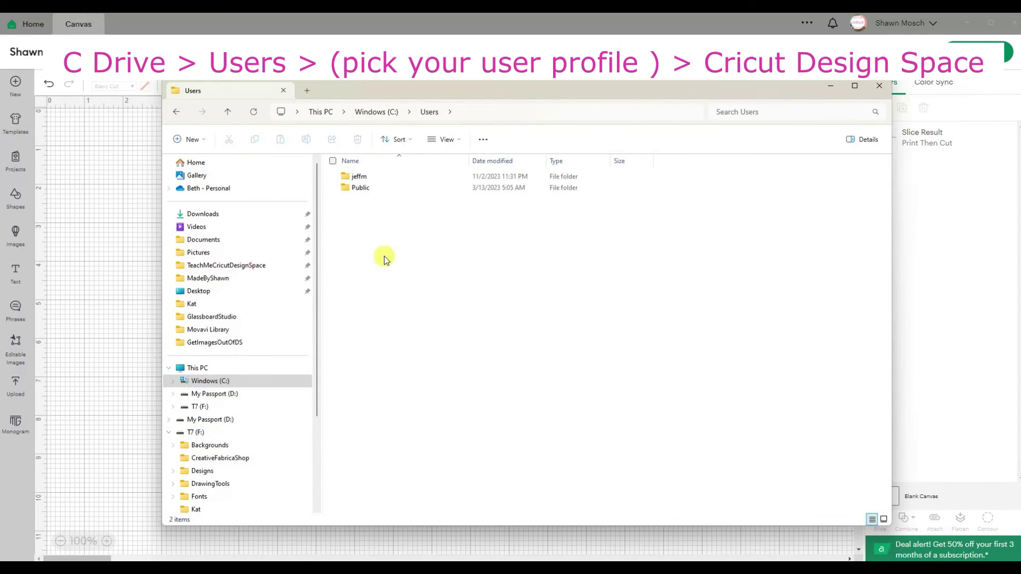
double_click(367, 177)
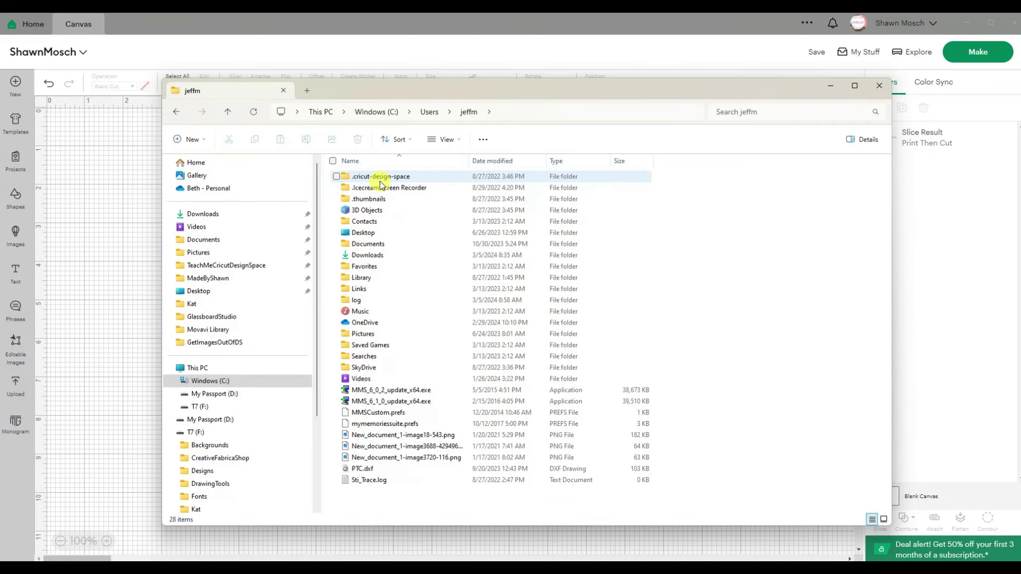
double_click(380, 178)
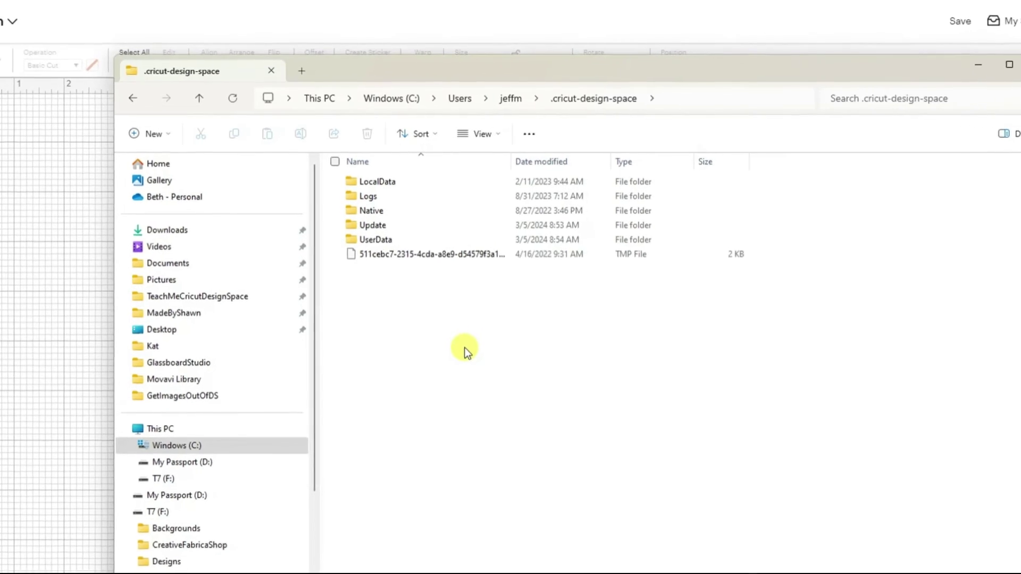
Step: Go through LocalData and the account's numbered folder into the Canvas folder
double_click(400, 255)
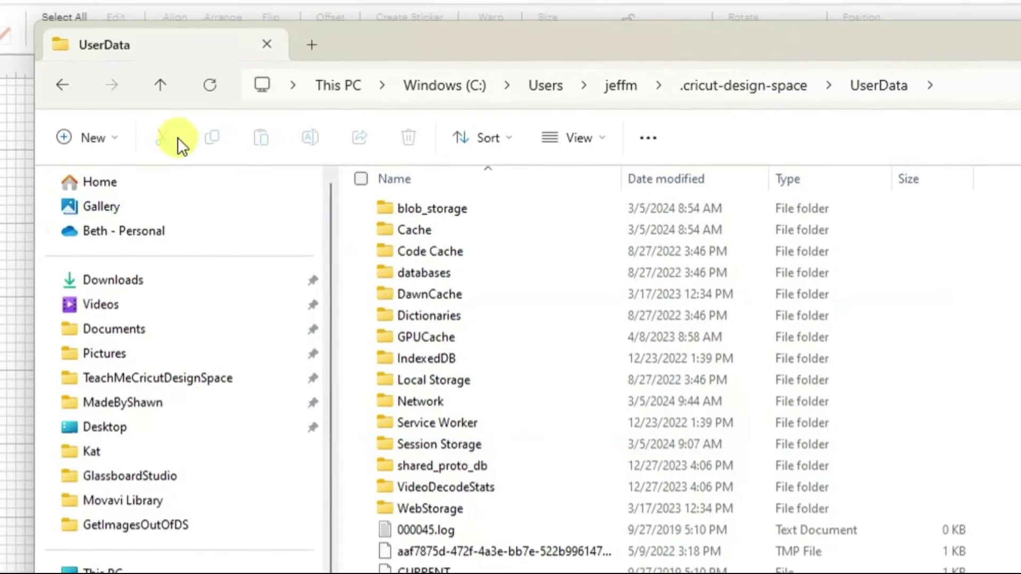
click(52, 89)
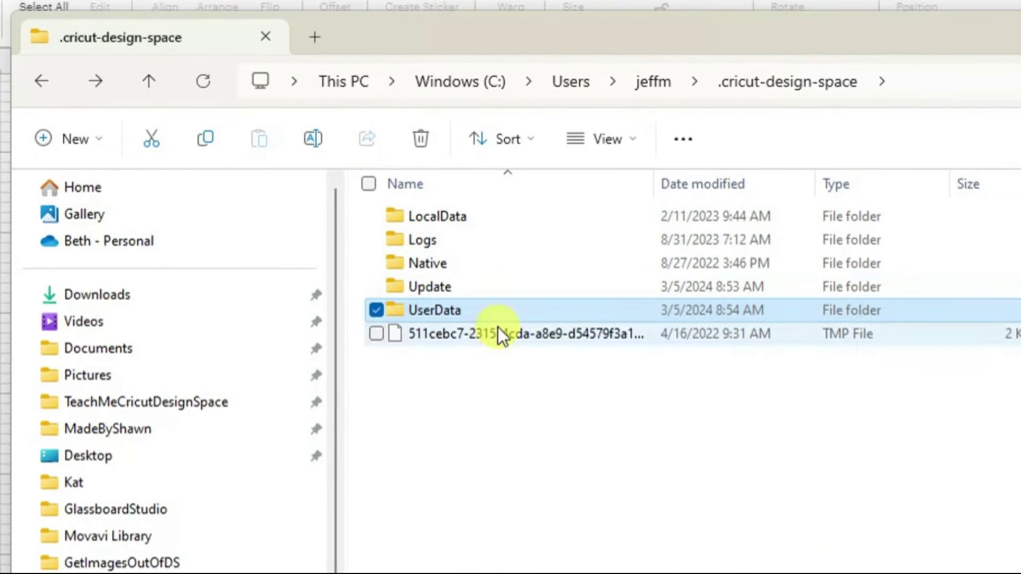
double_click(460, 213)
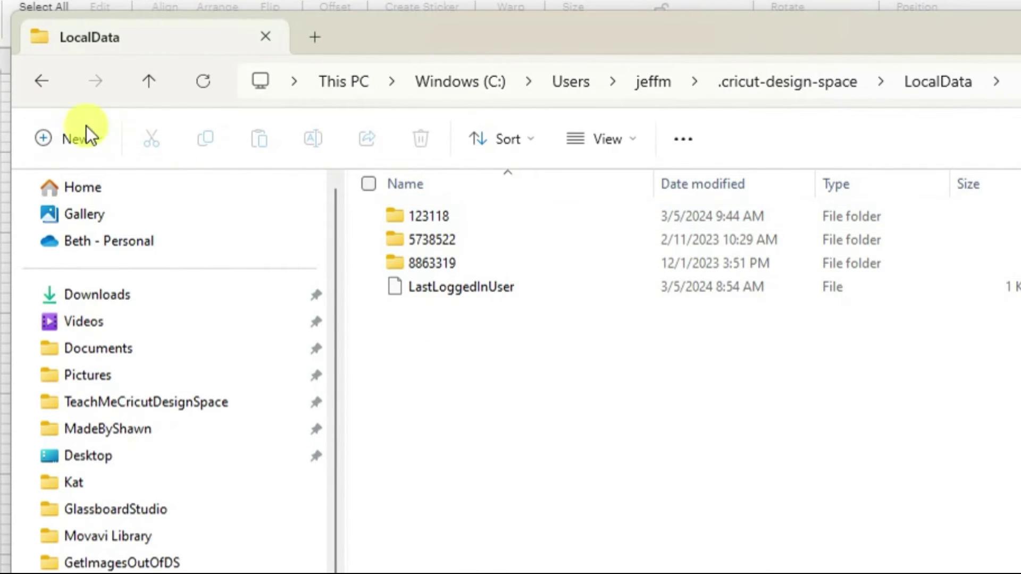
click(41, 81)
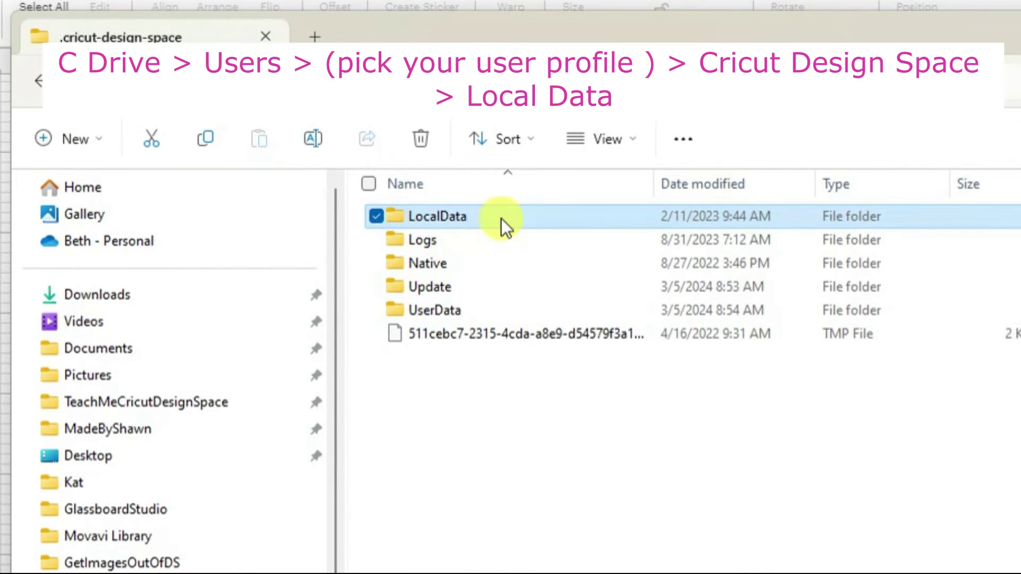
double_click(501, 218)
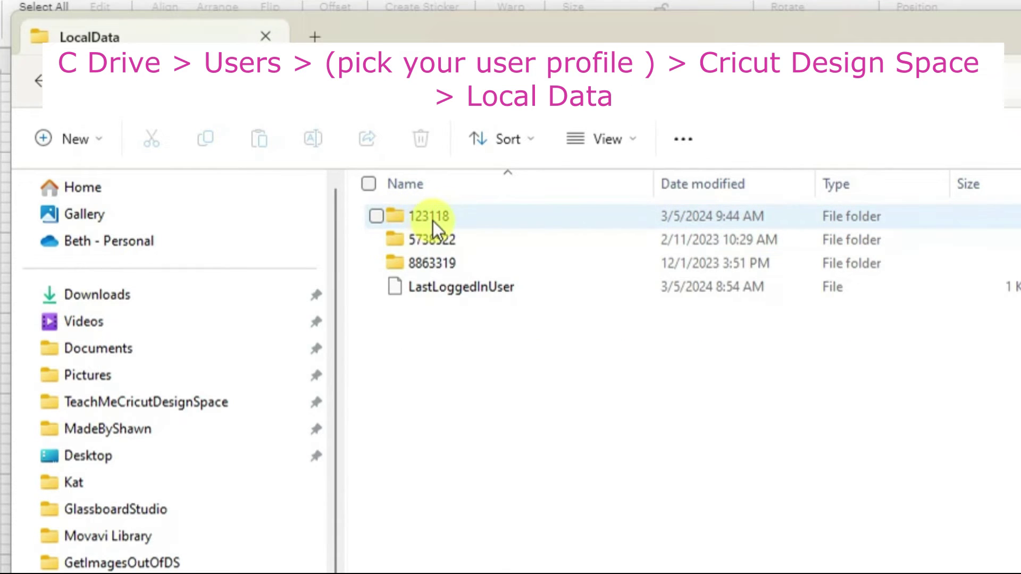
mouse_move(433, 221)
double_click(451, 215)
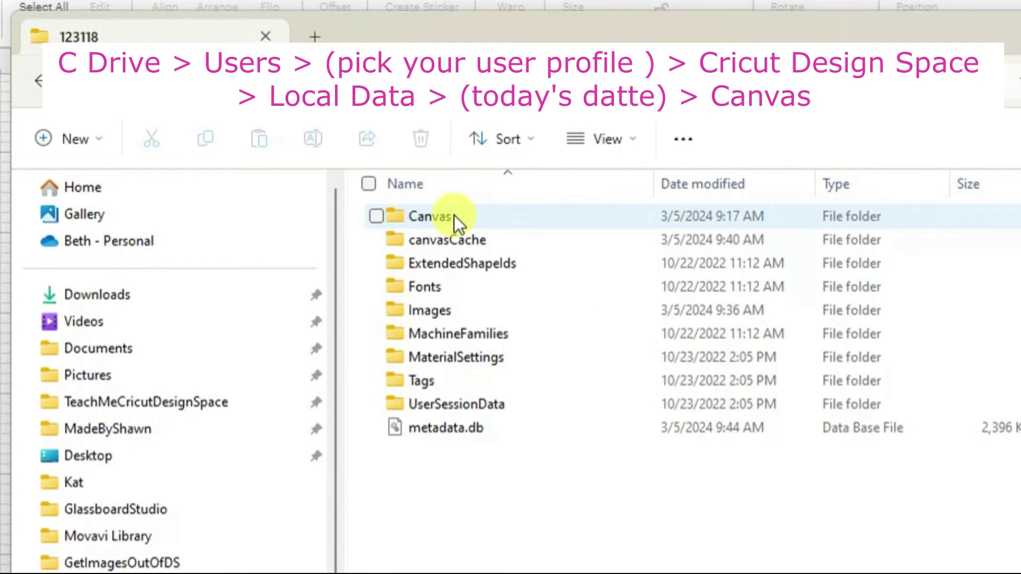
double_click(454, 215)
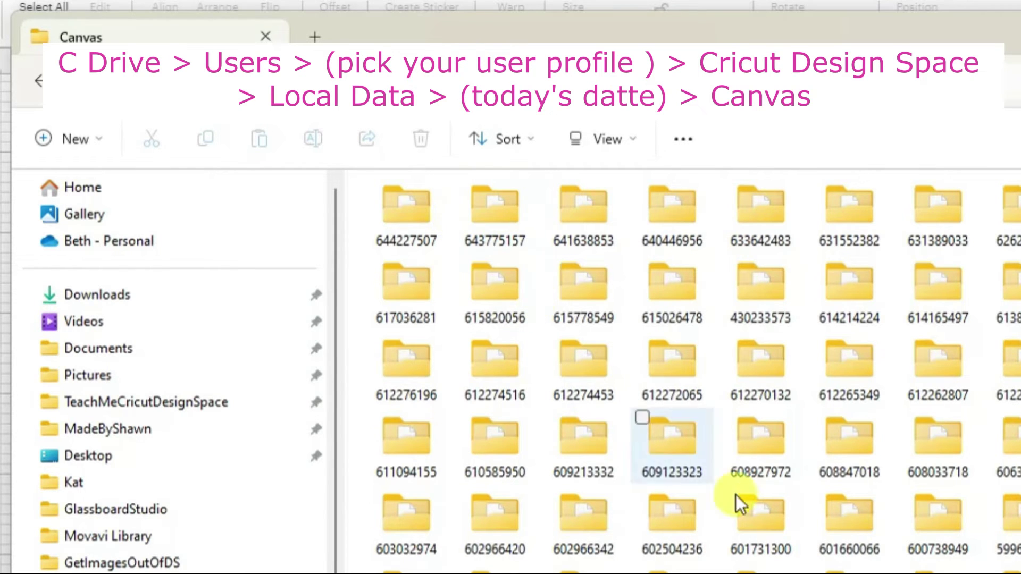
Step: Switch Canvas to Details view, open the newest project folder and view its Preview.png
scroll(755, 346, down, 1)
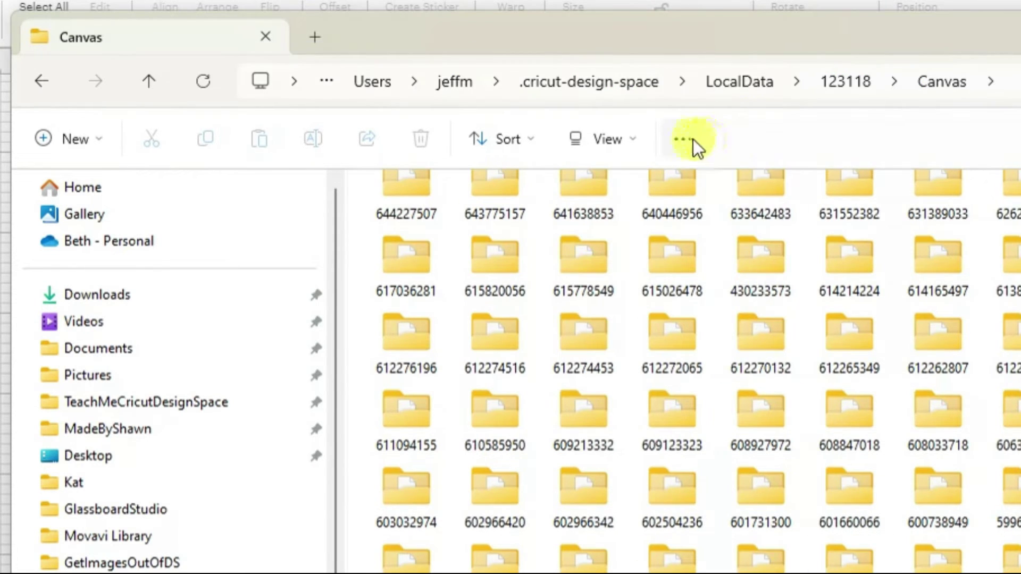
click(631, 137)
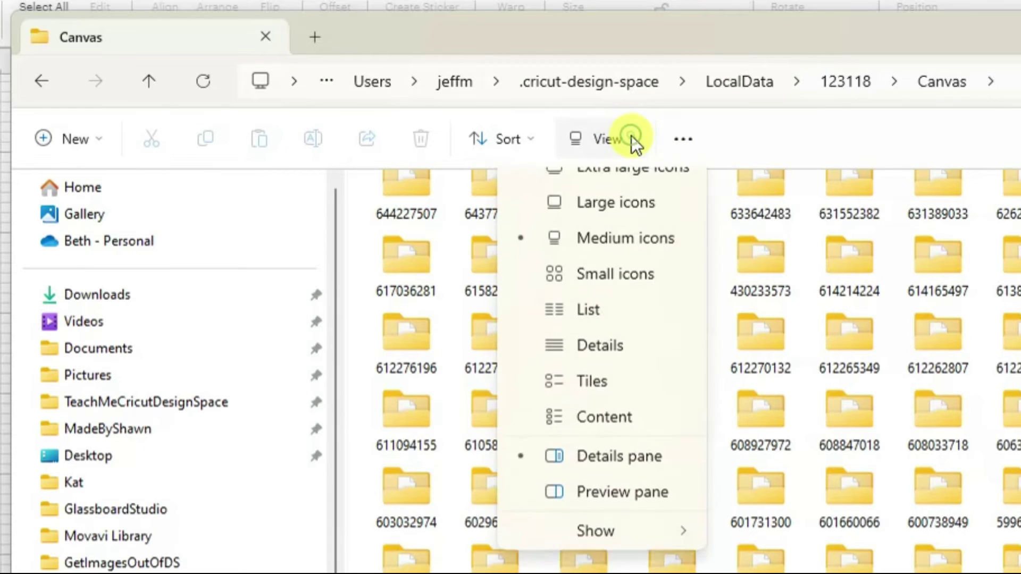
click(589, 372)
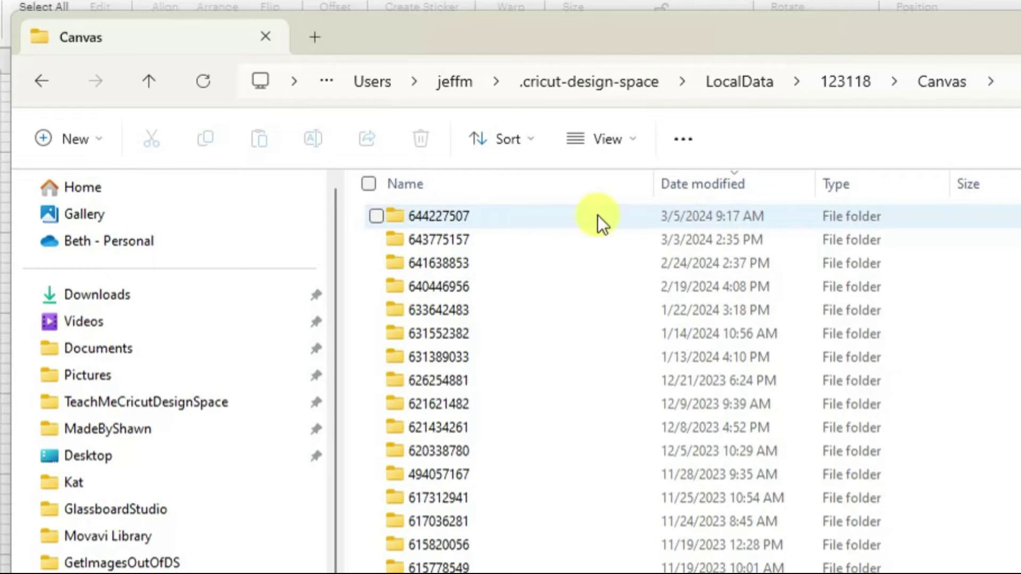
double_click(452, 221)
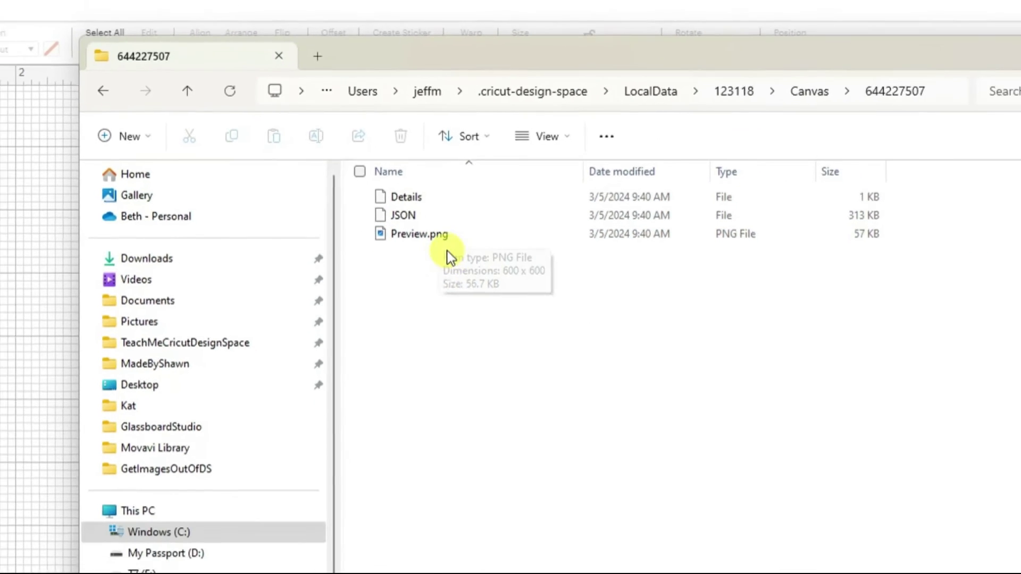
double_click(377, 222)
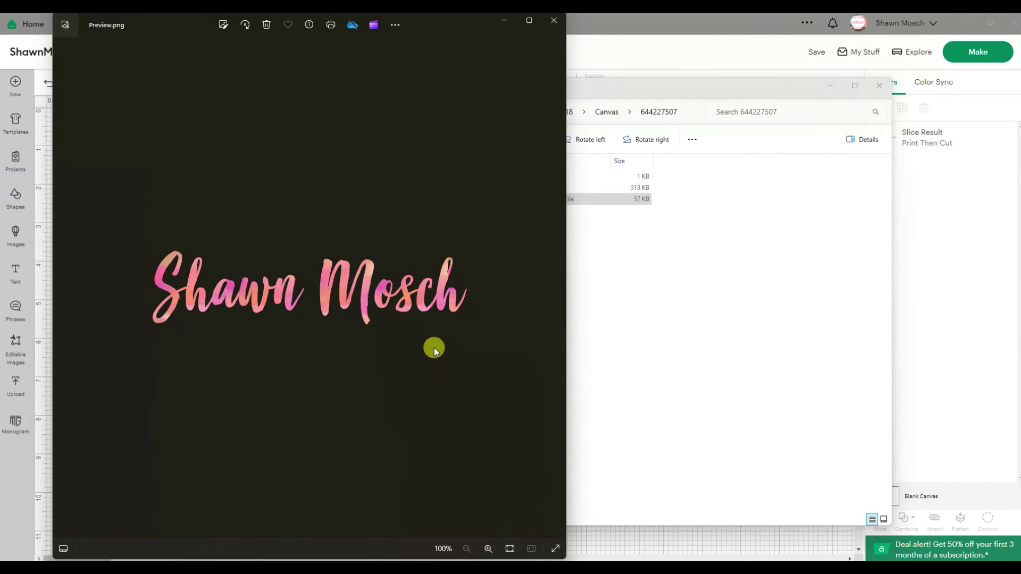
Step: Copy Preview.png from the cached Canvas folder and paste it into GetImagesOutOfDS
click(554, 21)
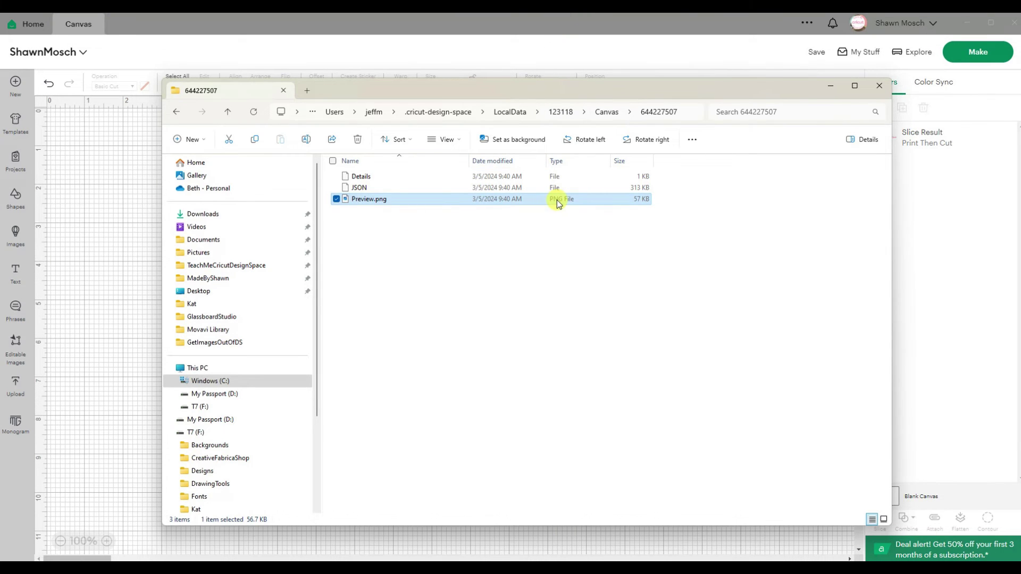
right_click(614, 200)
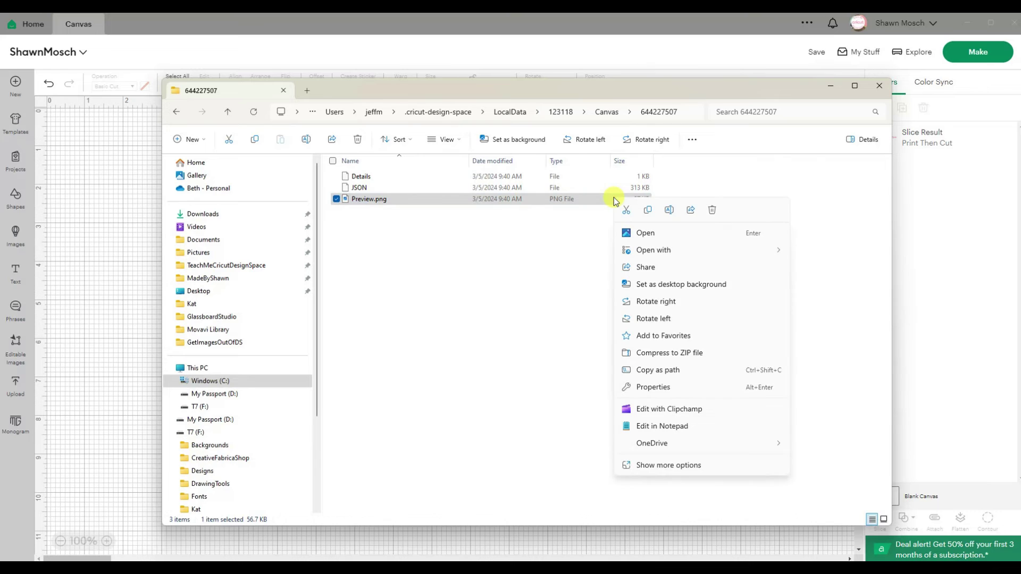
click(648, 211)
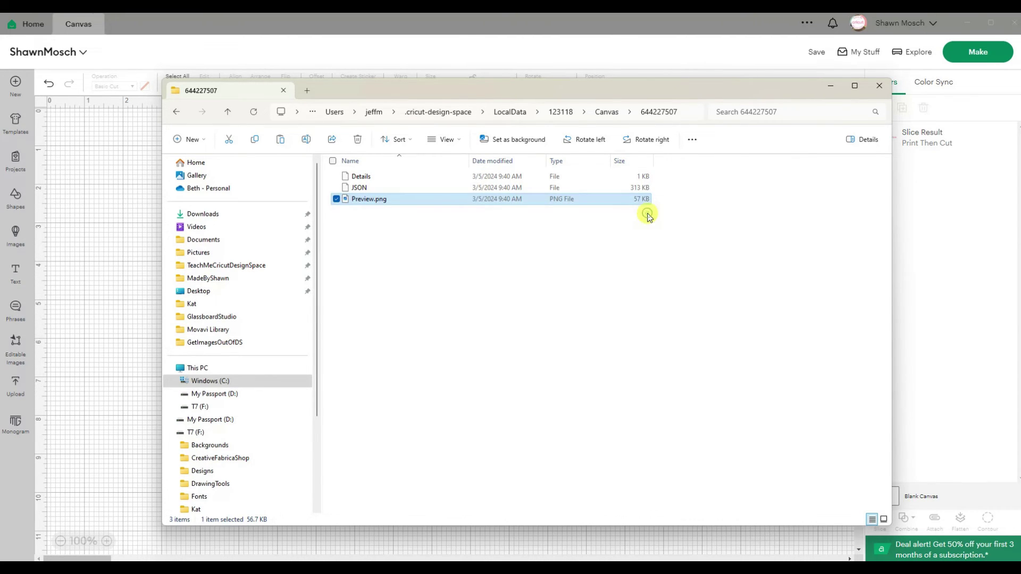
mouse_move(442, 559)
click(446, 535)
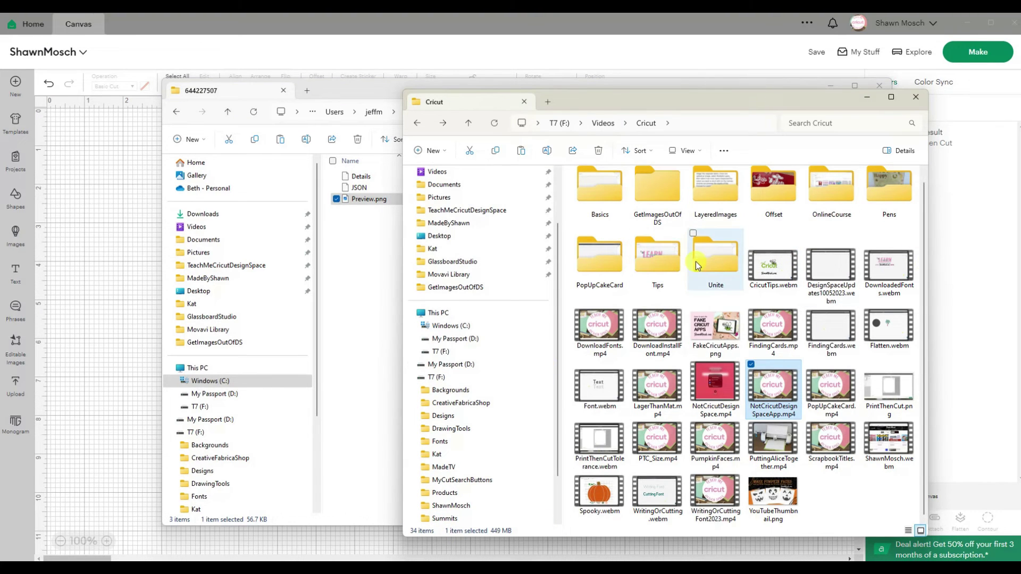
double_click(674, 198)
right_click(669, 303)
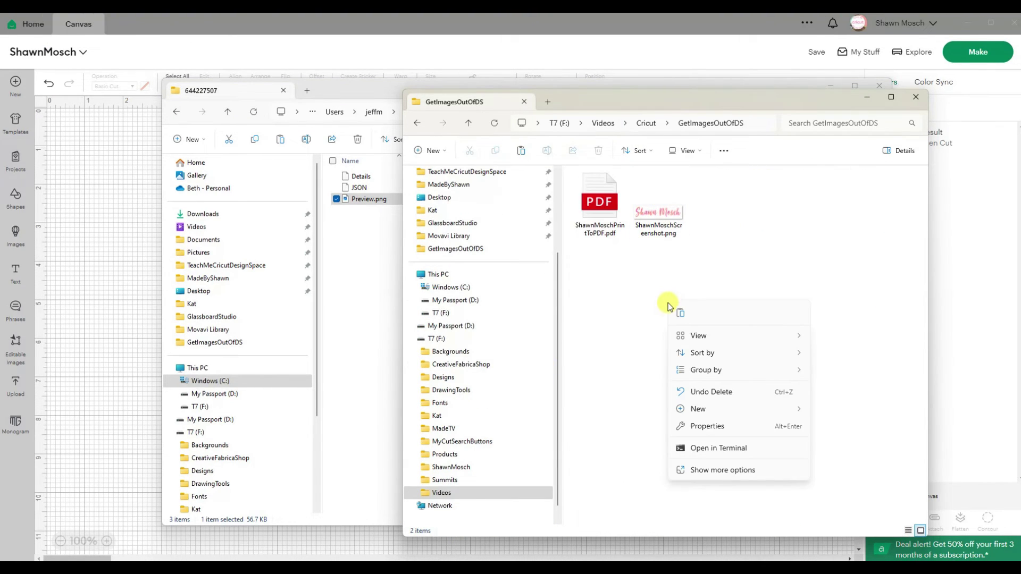
click(680, 314)
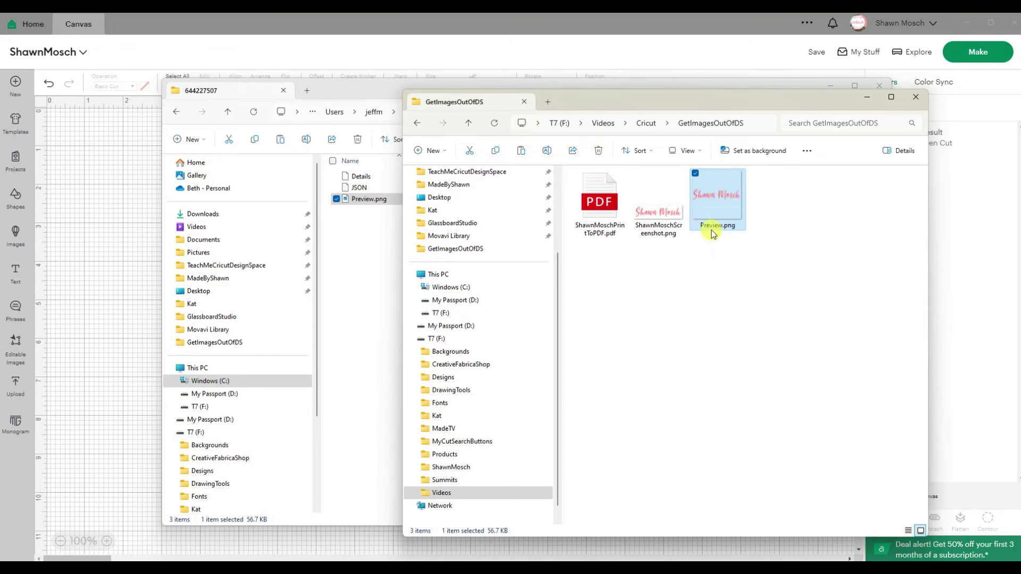
Step: Rename the pasted image to ShawnMoschFromCdrive.png
right_click(711, 200)
click(763, 468)
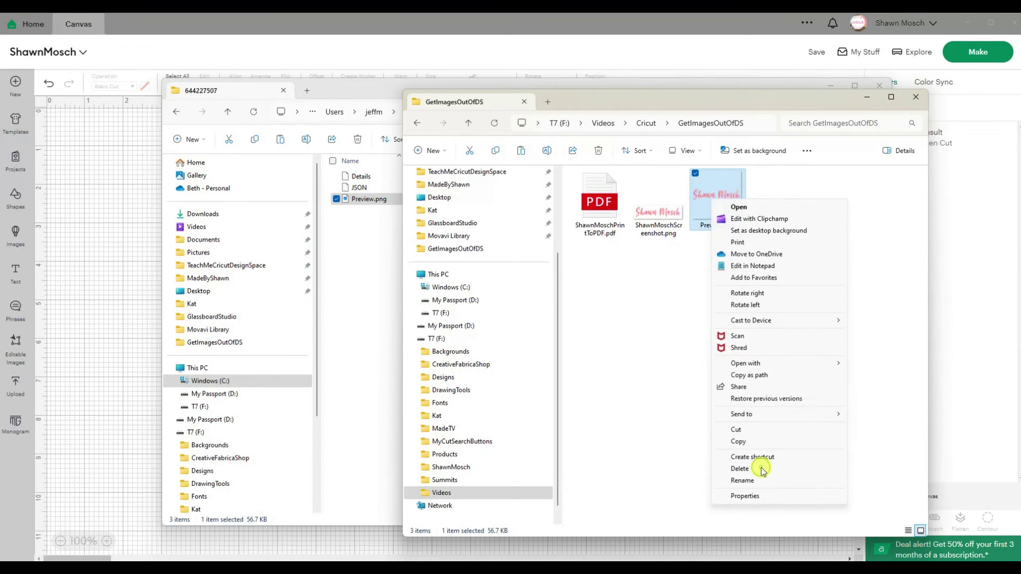
click(750, 479)
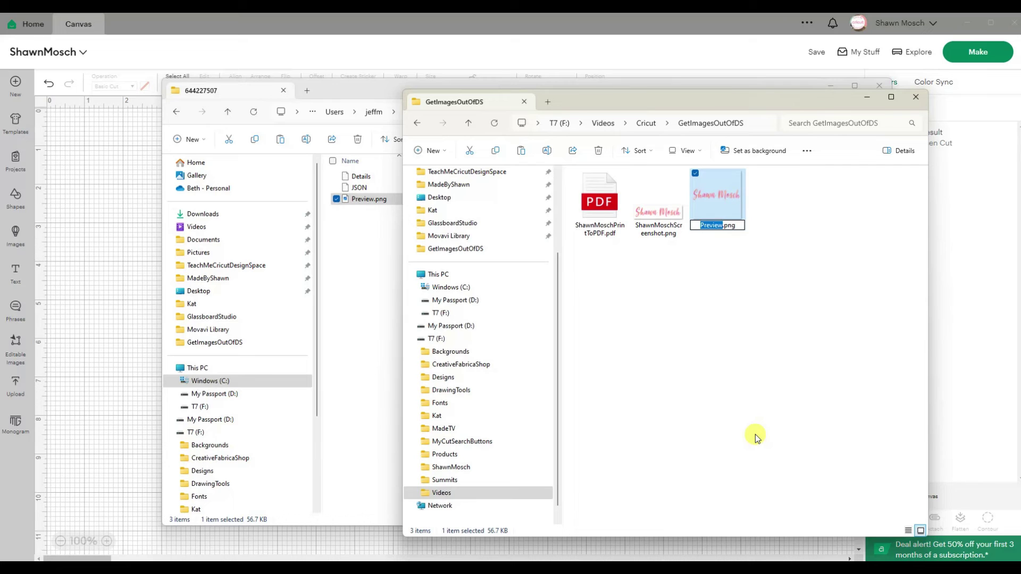
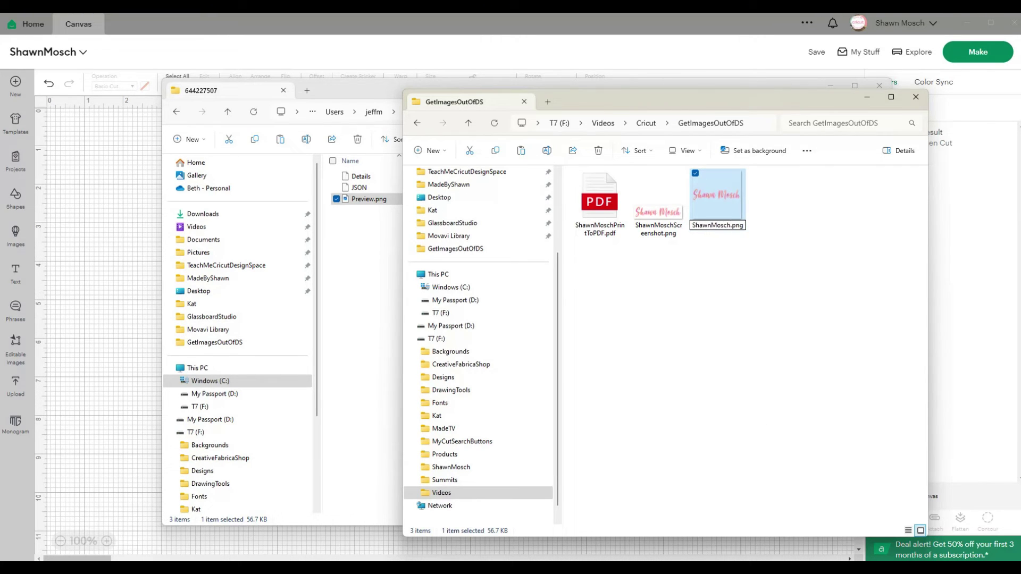
text(FromC)
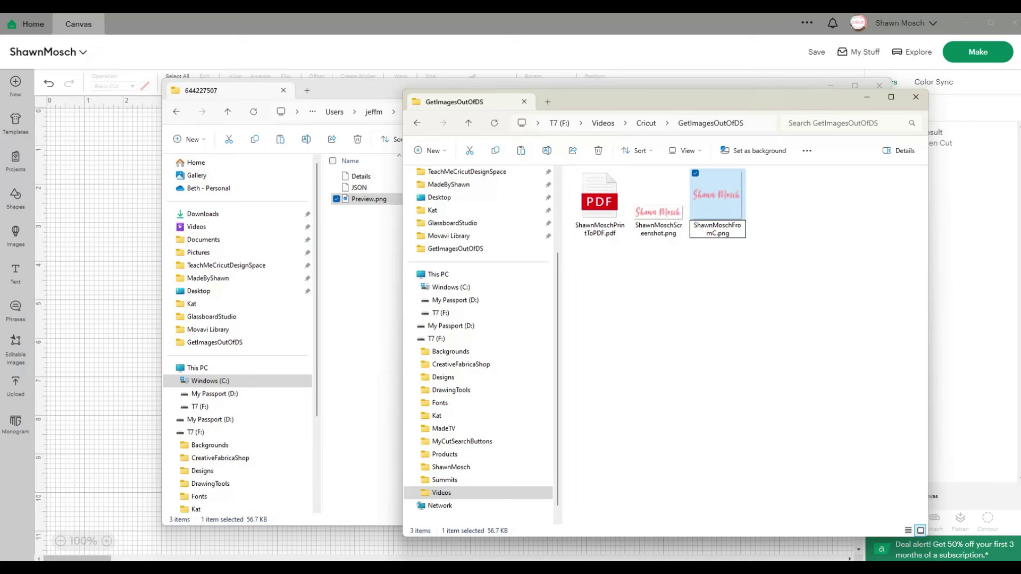
text(drive)
key(Return)
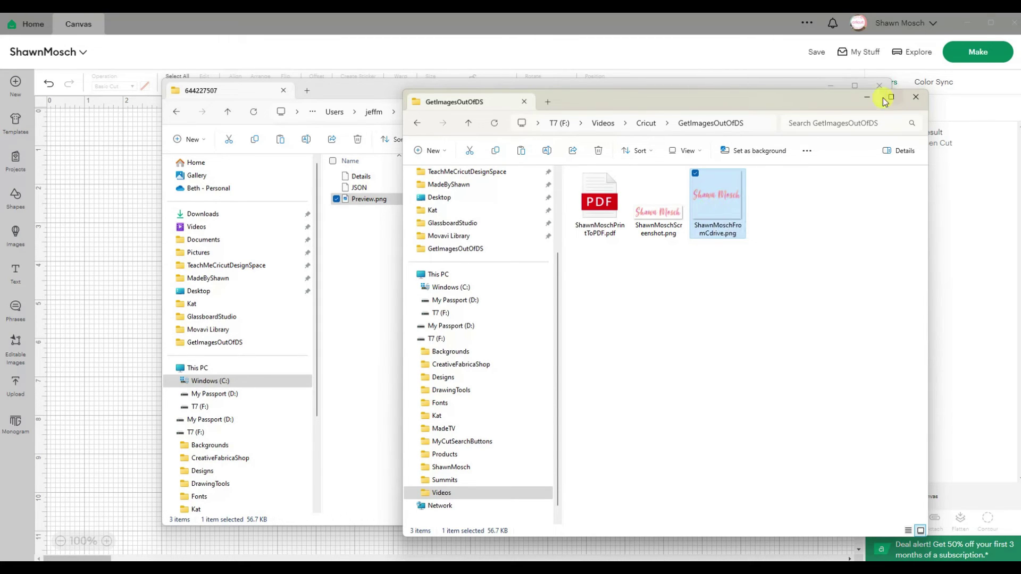
Step: Move the GetImagesOutOfDS window left and open ShawnMoschPrintToPDF.pdf in Edge
drag(817, 103, 595, 106)
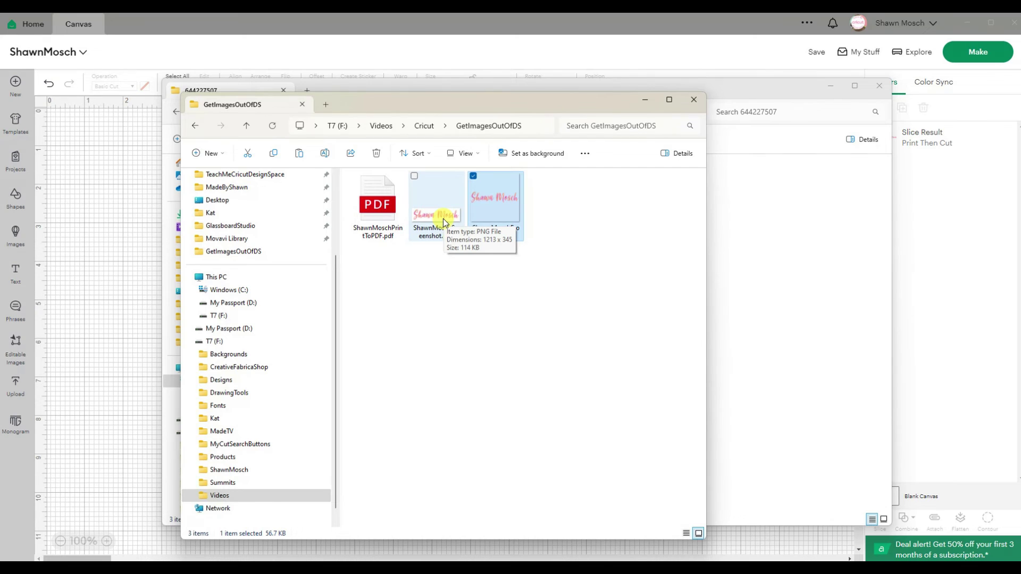
double_click(374, 210)
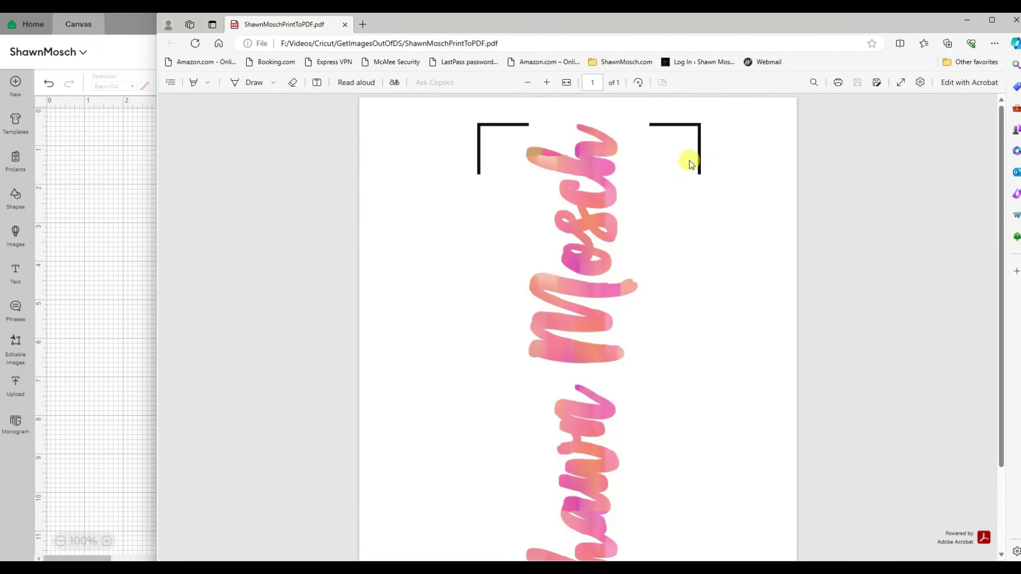
Step: Rotate the PDF to landscape and arrange both PNGs in photo windows beside it
click(638, 83)
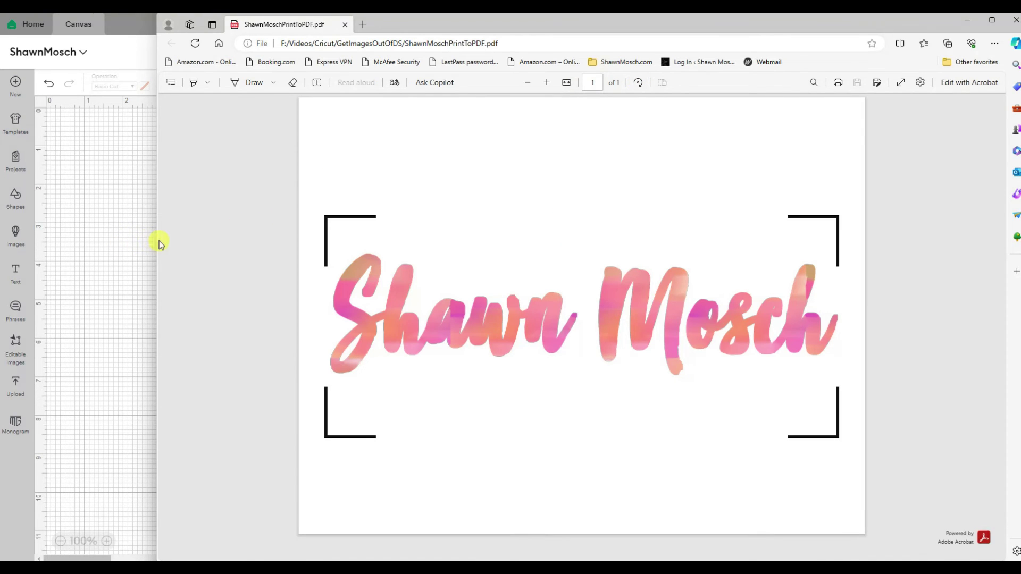
drag(157, 239, 497, 275)
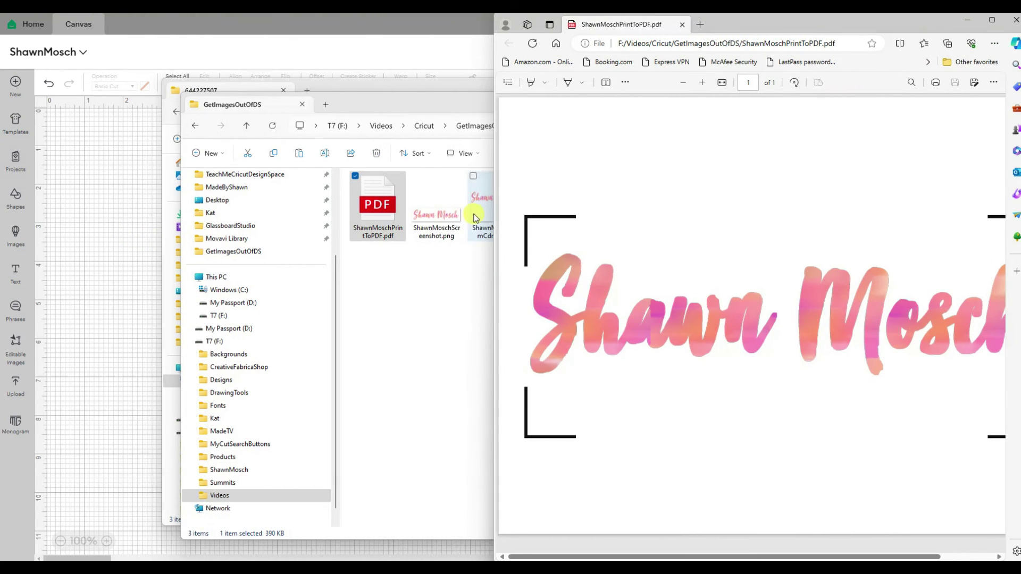
double_click(438, 215)
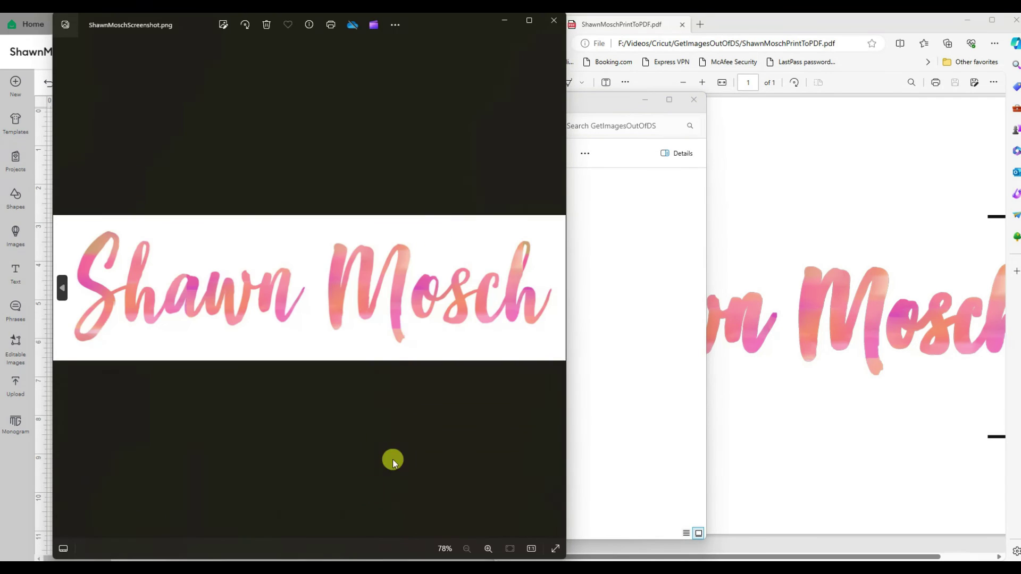
drag(350, 554, 359, 345)
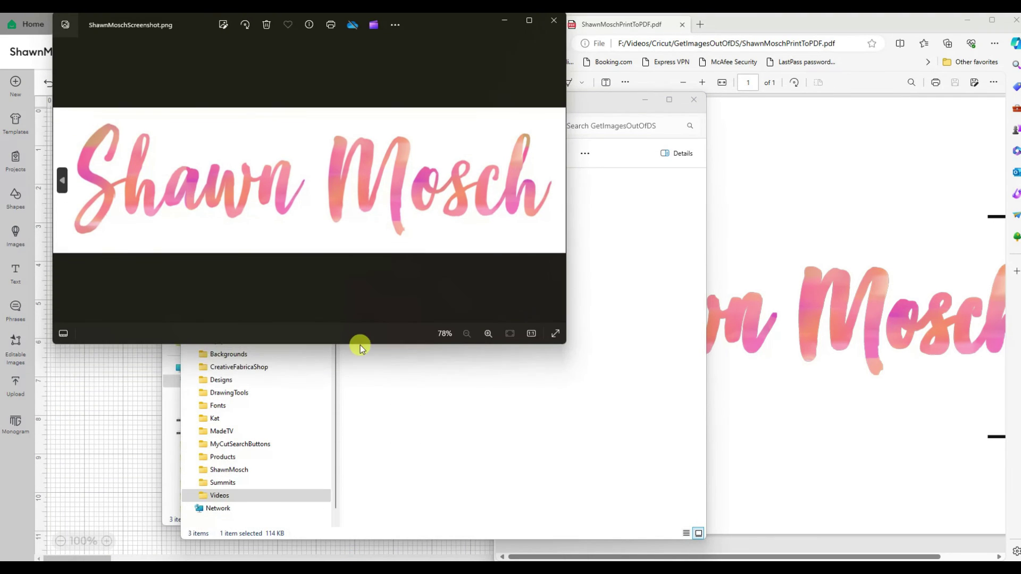
click(633, 442)
double_click(505, 194)
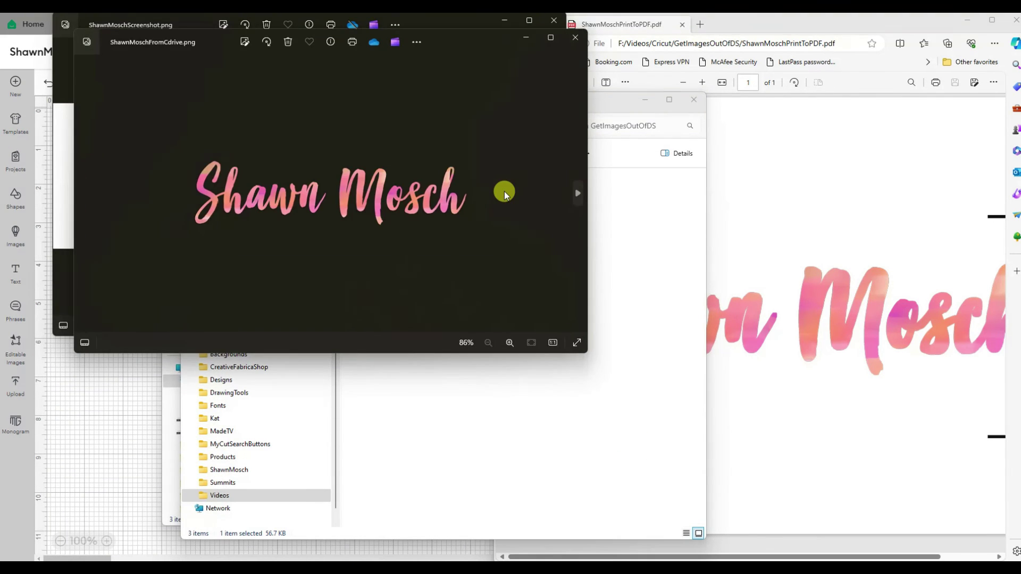
drag(466, 42, 448, 237)
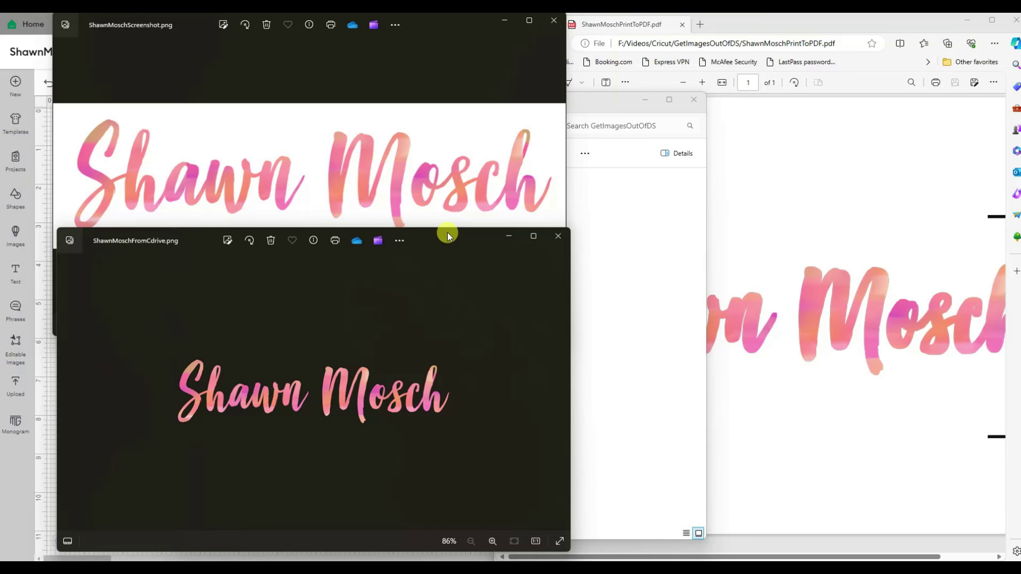
drag(448, 233, 456, 187)
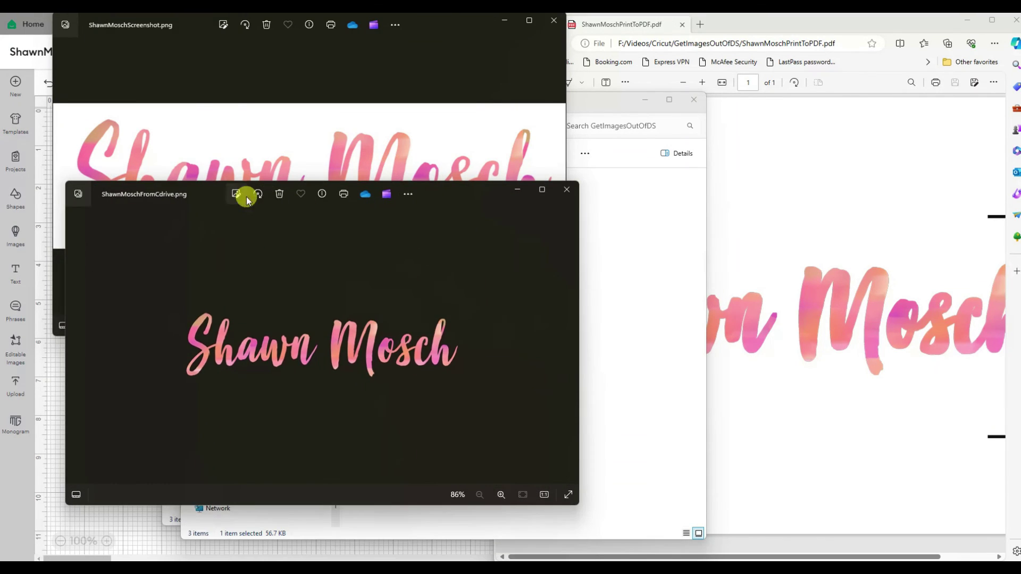
Step: Zoom ShawnMoschFromCdrive.png to 740% and ShawnMoschScreenshot.png to 417%, then raise the PDF
click(501, 495)
click(501, 496)
click(500, 496)
click(501, 495)
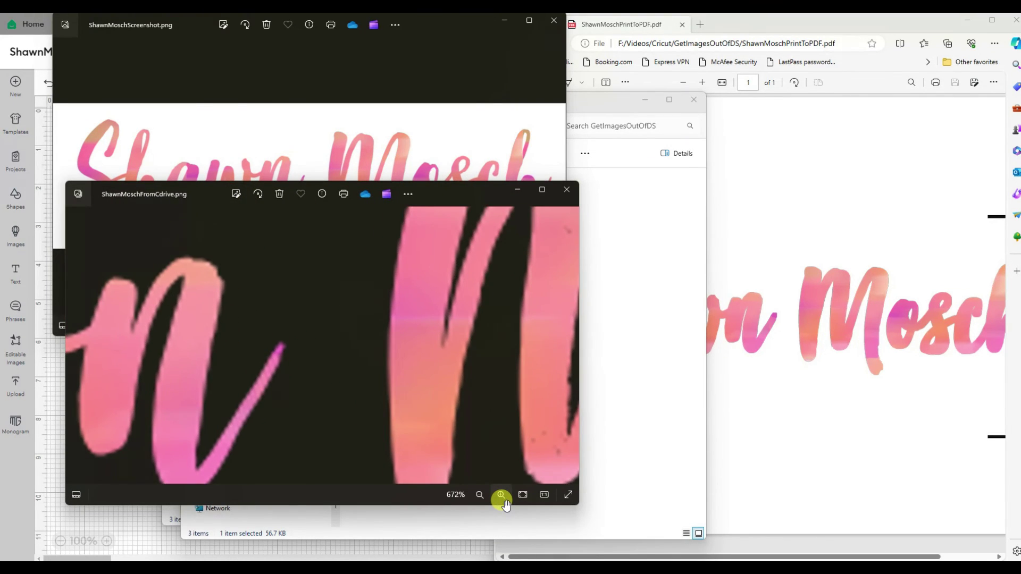
click(501, 496)
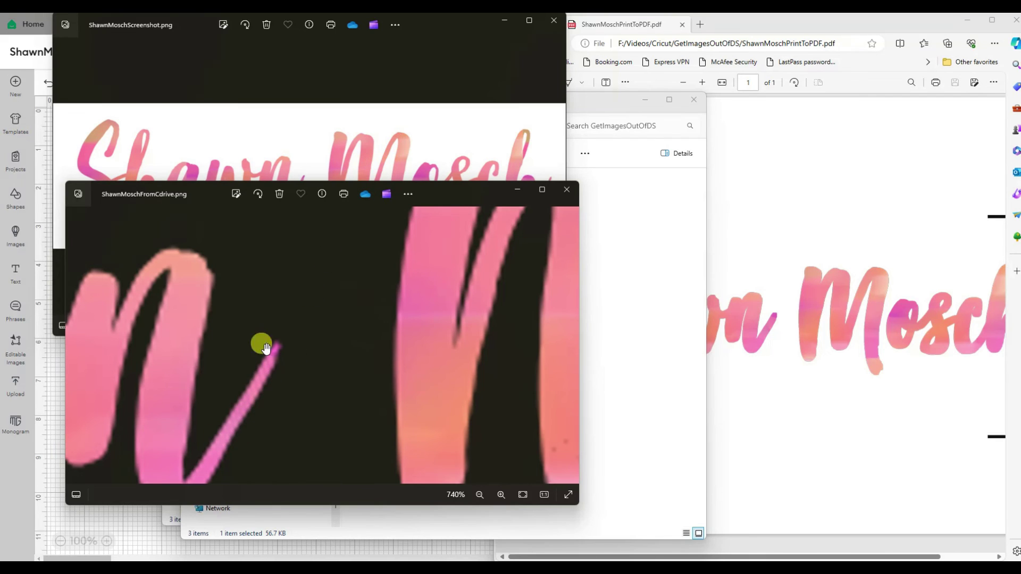
click(385, 137)
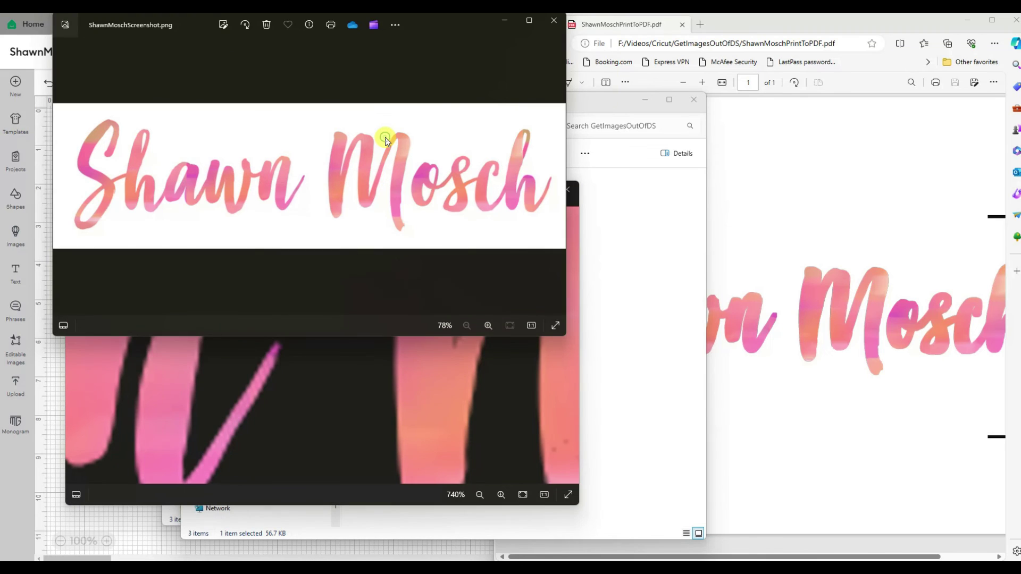
click(489, 325)
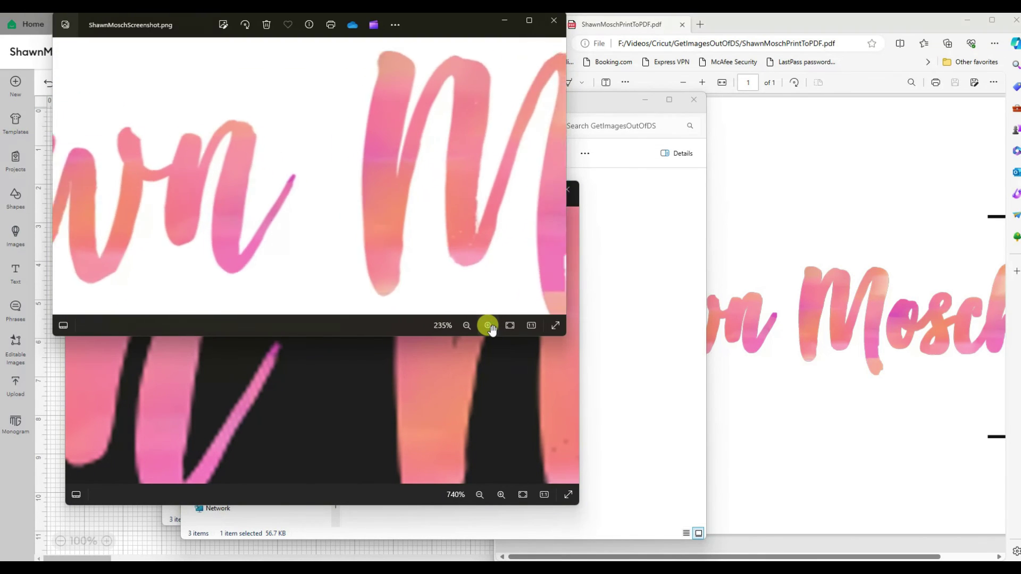
click(489, 326)
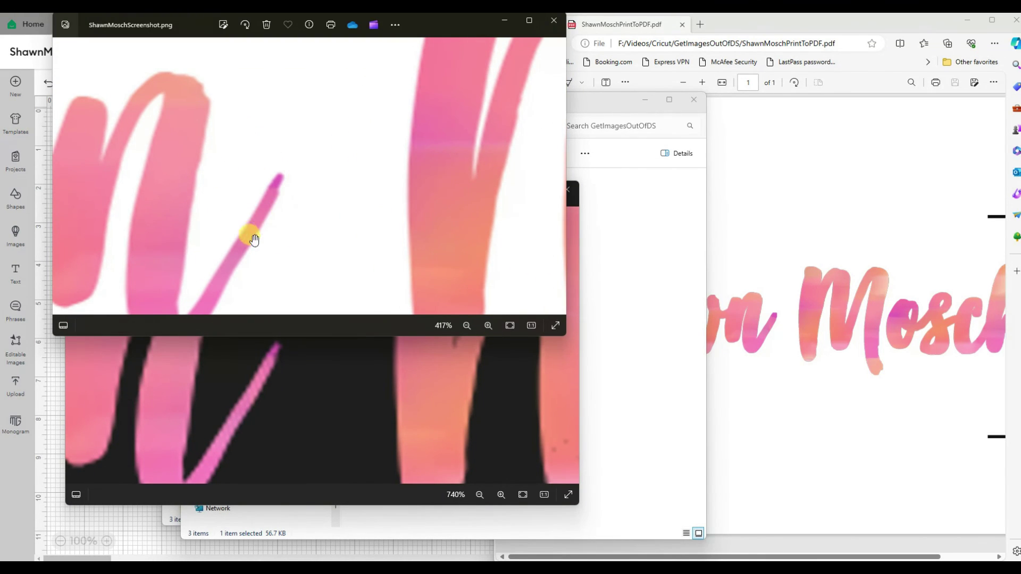
click(793, 346)
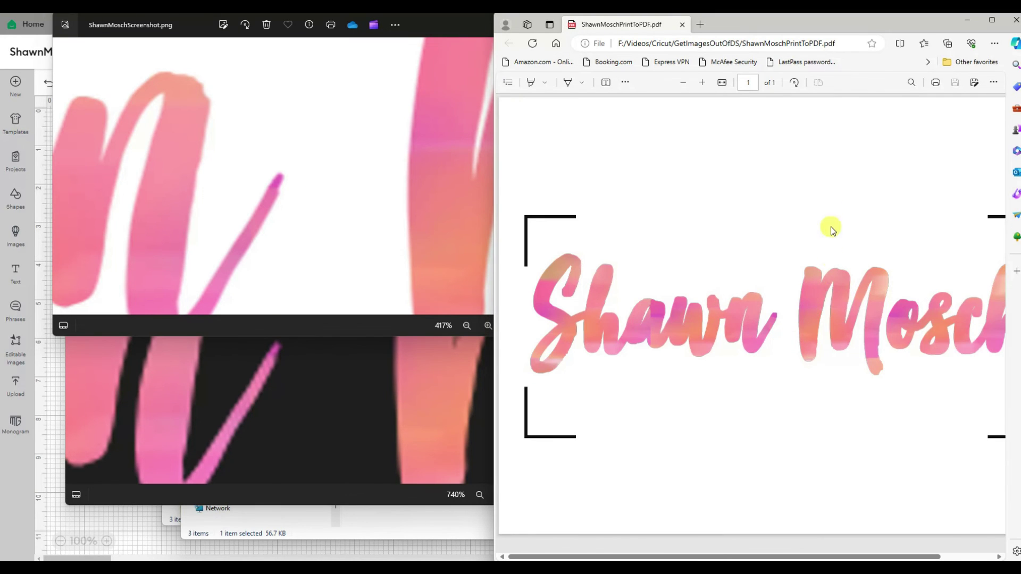
Step: Widen Edge and zoom the PDF in on the n and M strokes
drag(498, 160, 304, 160)
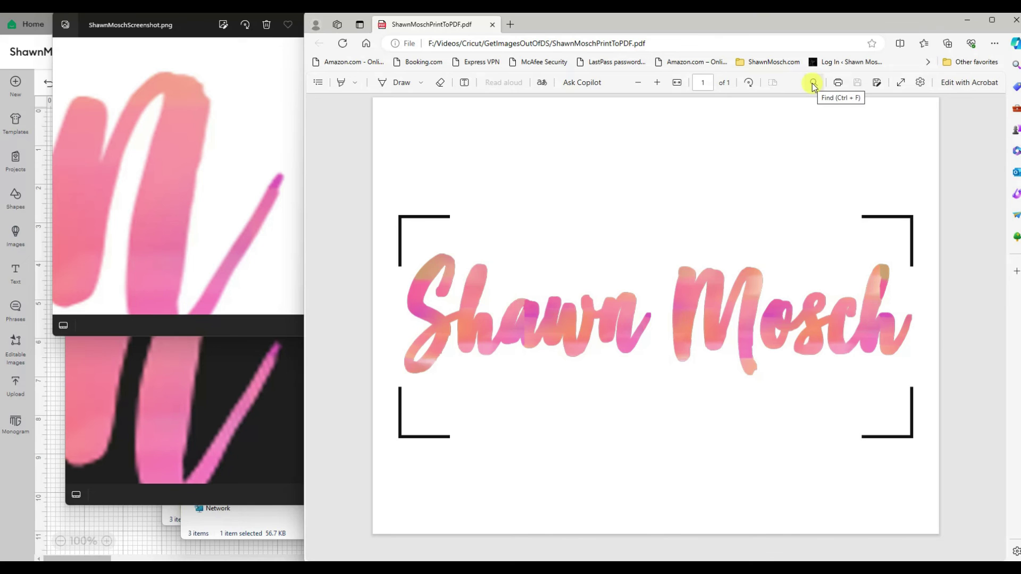
scroll(429, 496, up, 5)
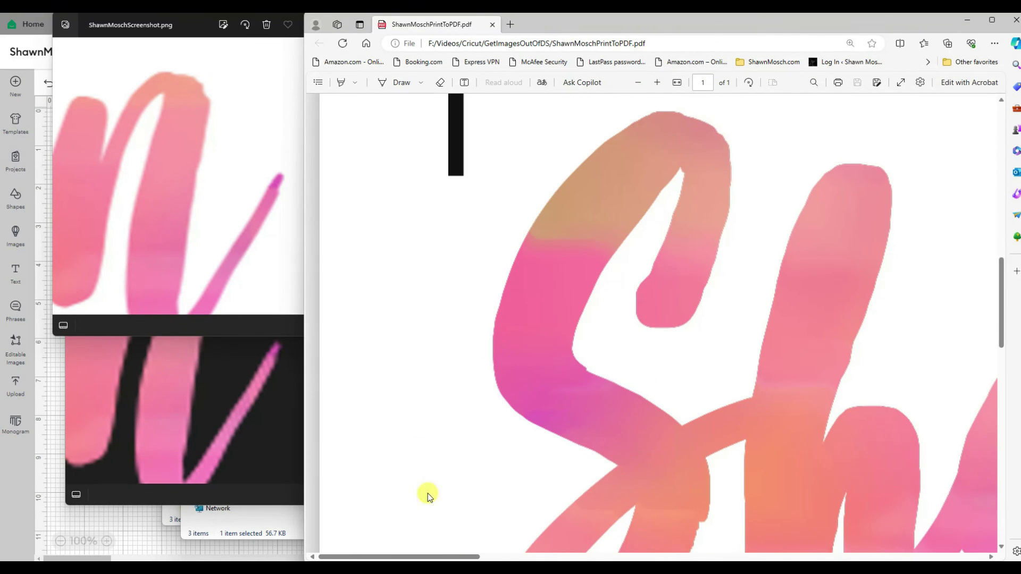
drag(449, 557, 716, 557)
scroll(579, 340, down, 3)
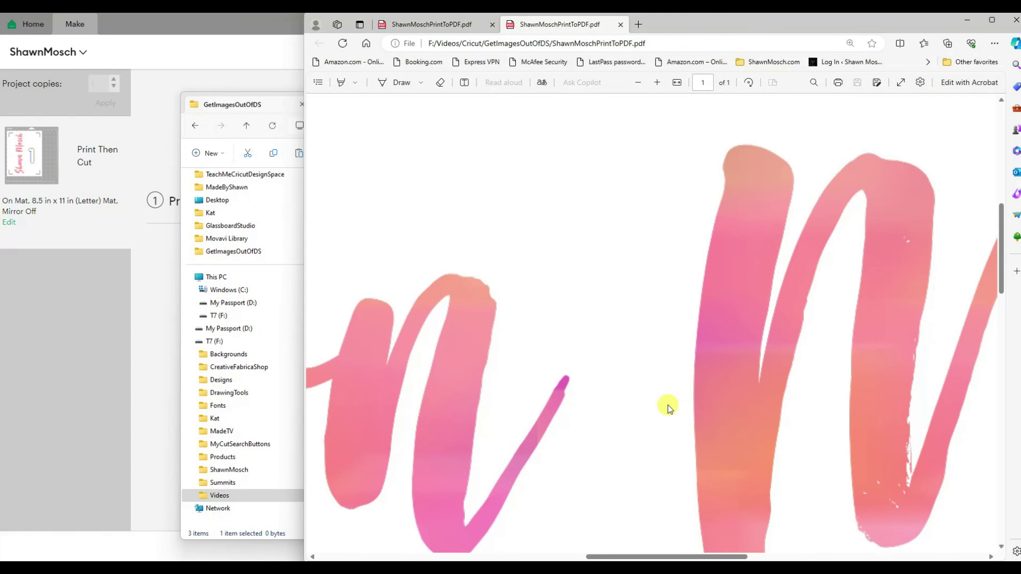
scroll(669, 409, down, 2)
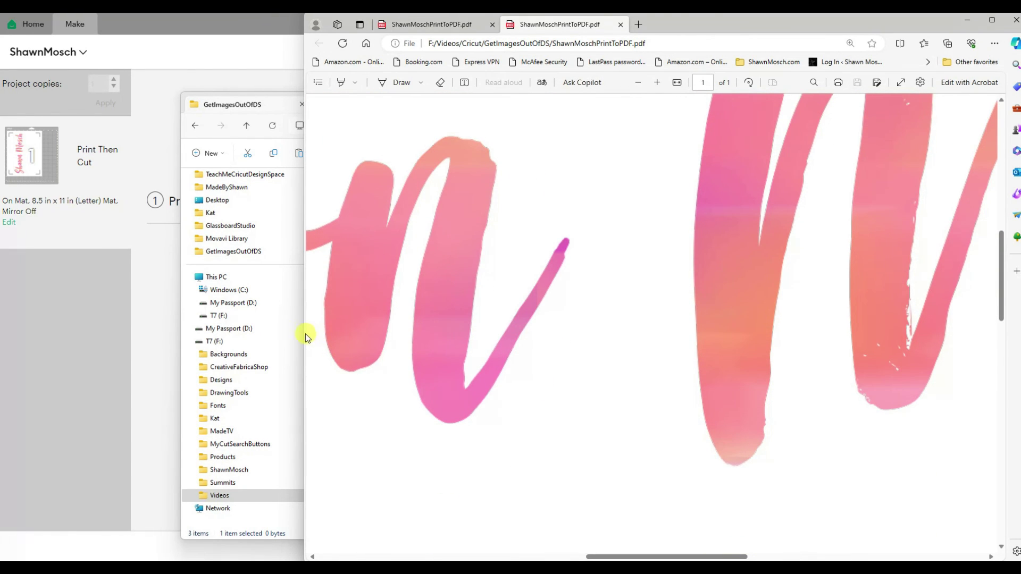
drag(306, 333, 452, 362)
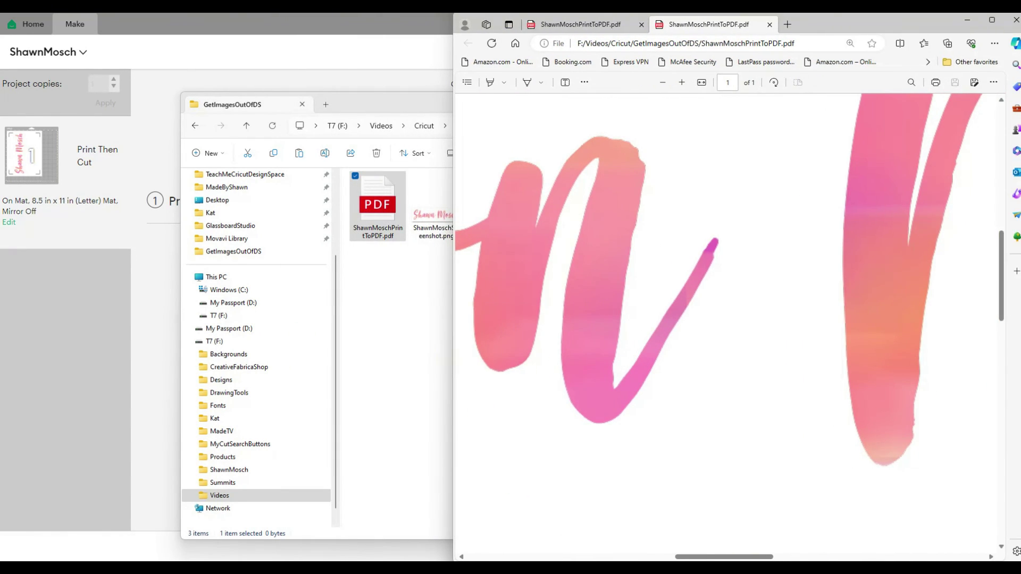
Step: Raise the 417% screenshot and 740% C-drive photo windows and nudge the C-drive one lower
click(765, 534)
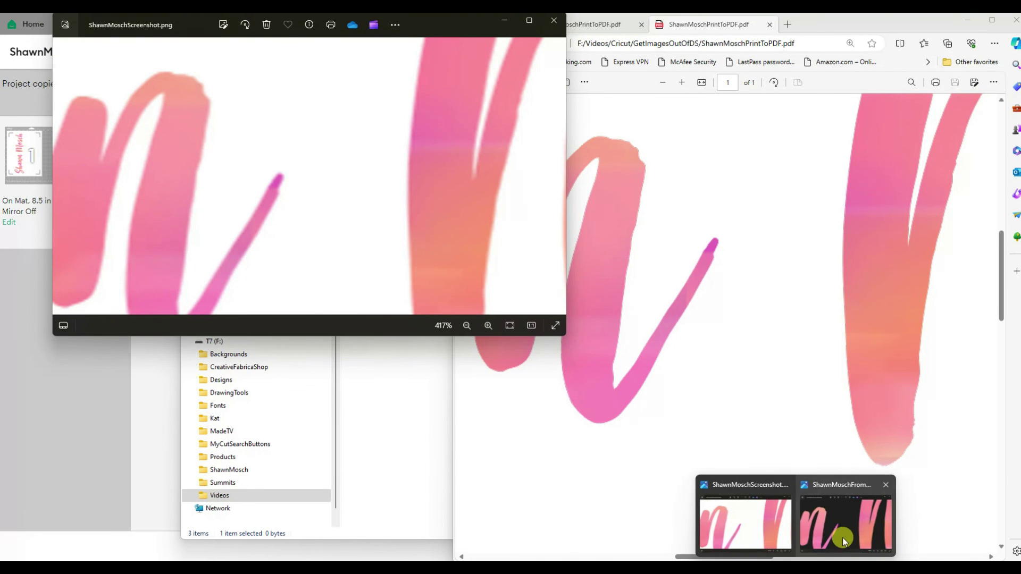
click(838, 537)
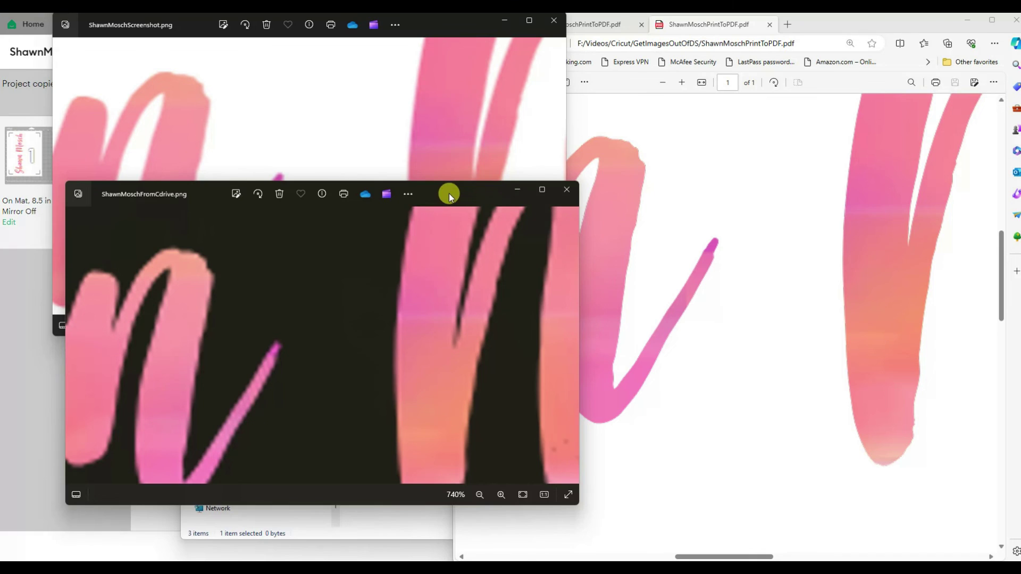
drag(449, 193, 439, 247)
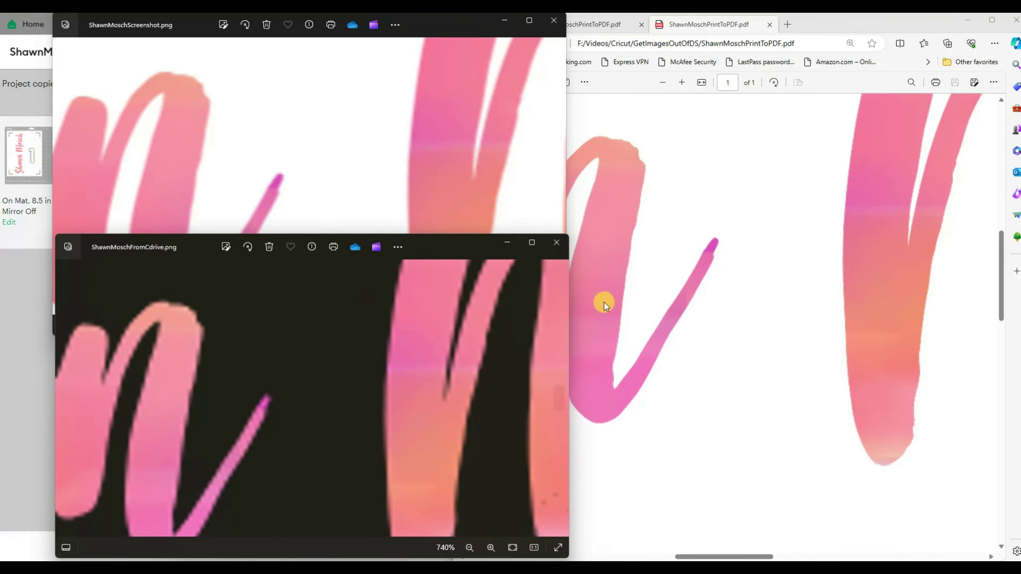